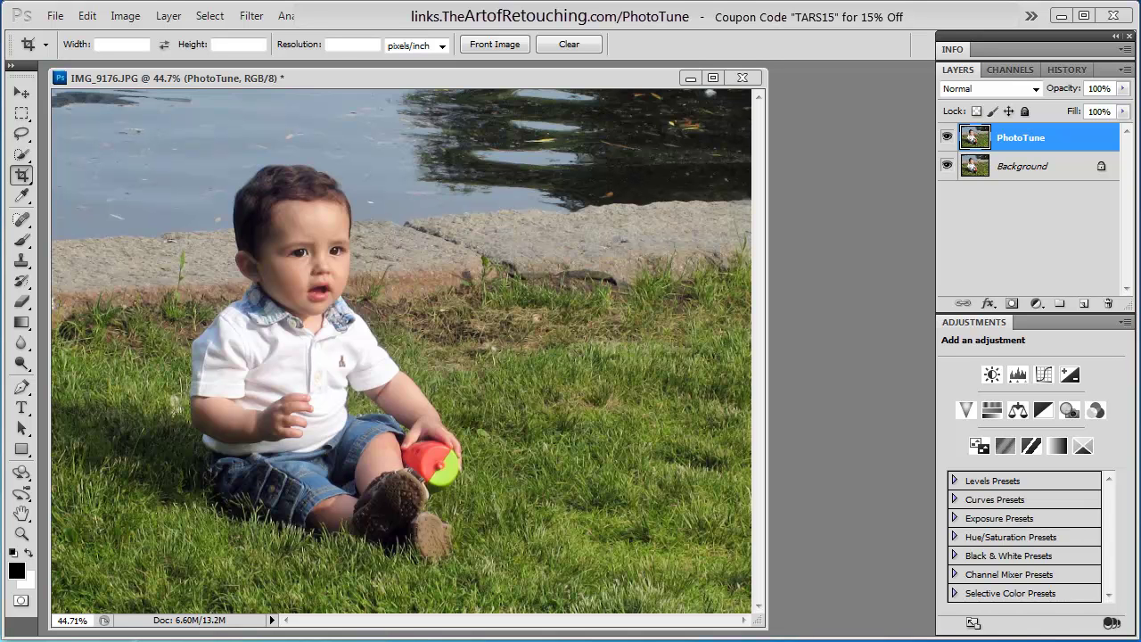
Launch onOne PhotoTune 3 on the boy photo from Photoshop's File > Automate menu
left_click(56, 20)
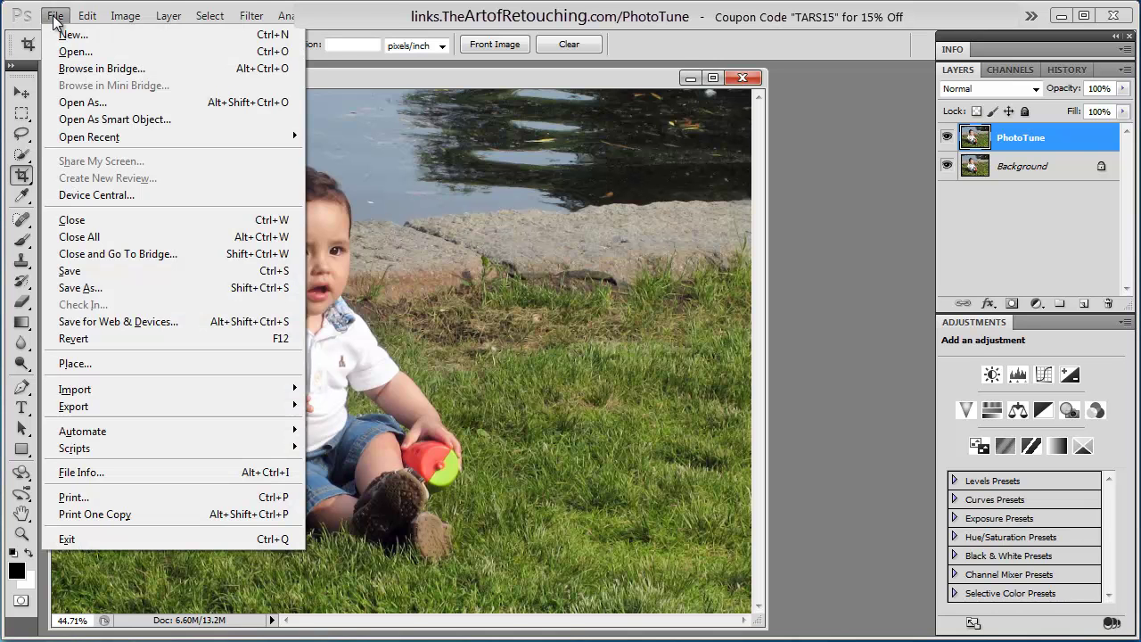
mouse_move(117, 429)
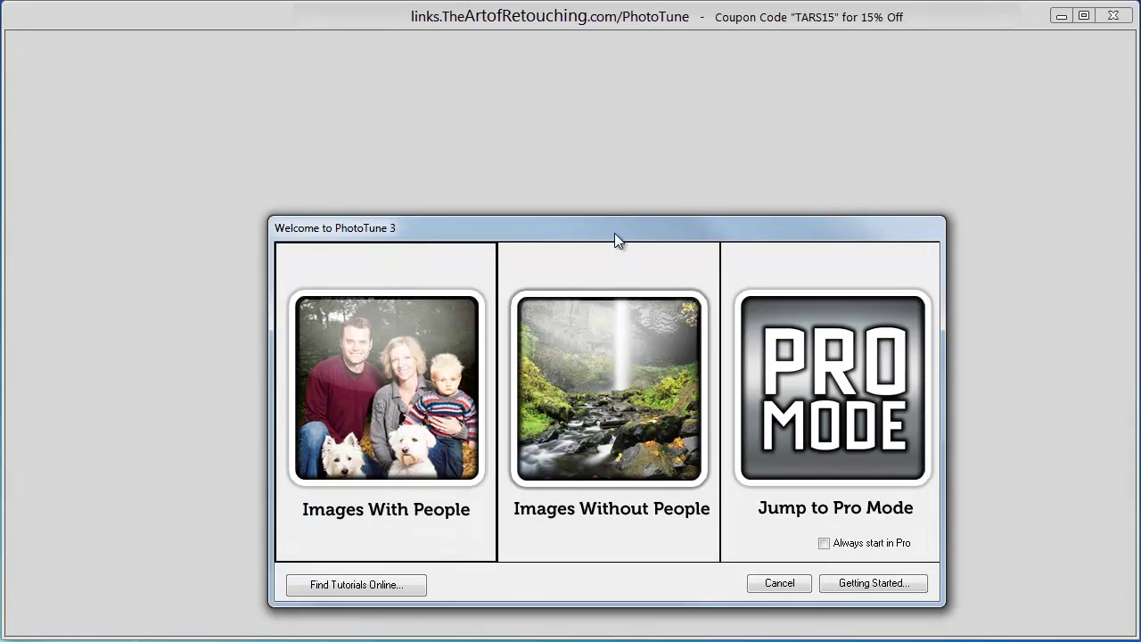
Move the welcome window higher and start Wizard Mode for Images With People
left_click_drag(615, 233, 574, 157)
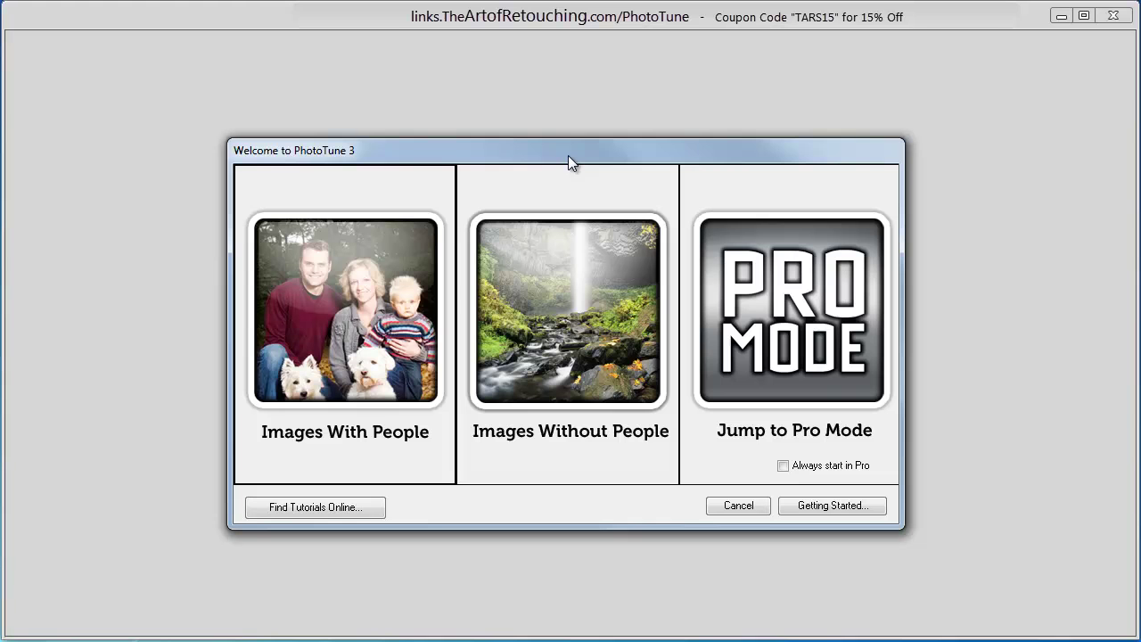
double_click(355, 257)
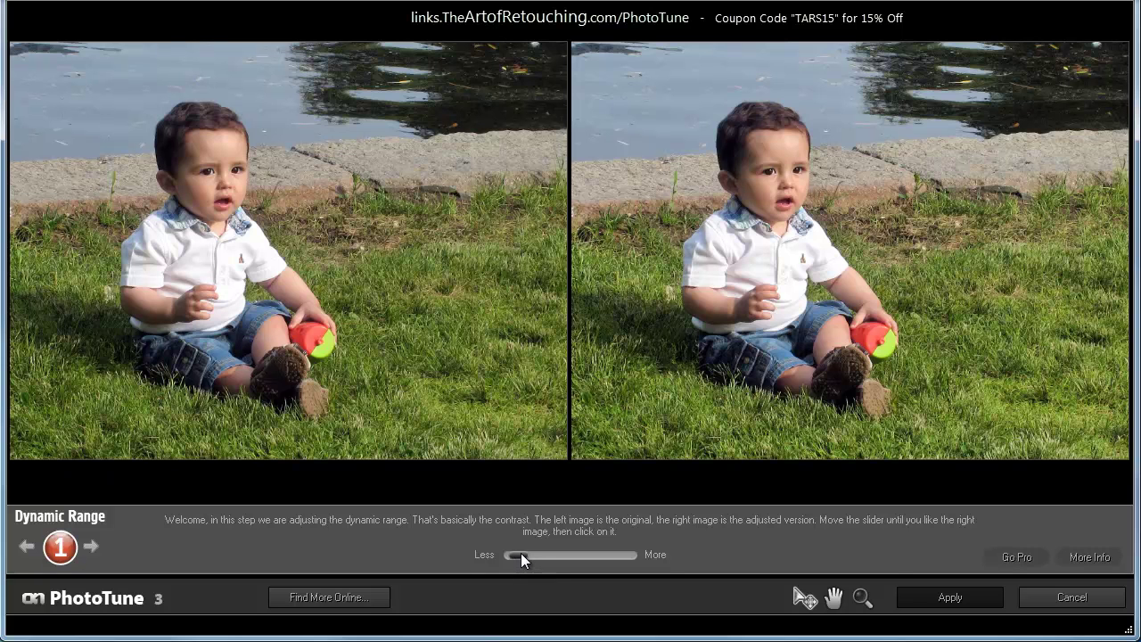
Try a strong Dynamic Range boost, ease it back to moderate, and accept the right version
left_click_drag(508, 553, 632, 553)
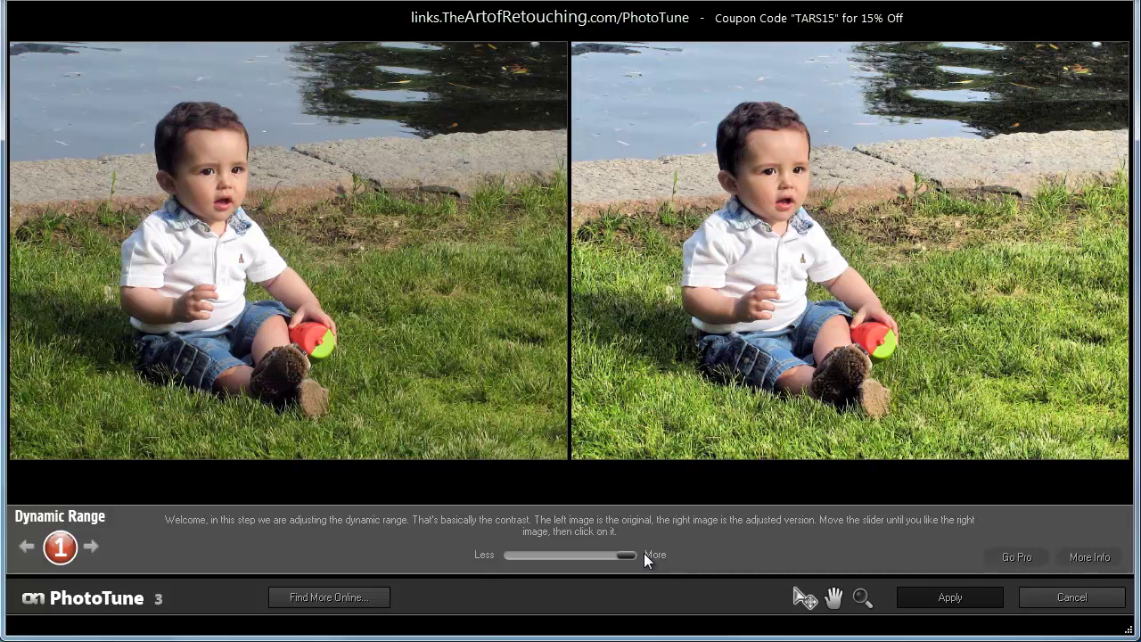
left_click_drag(644, 553, 560, 556)
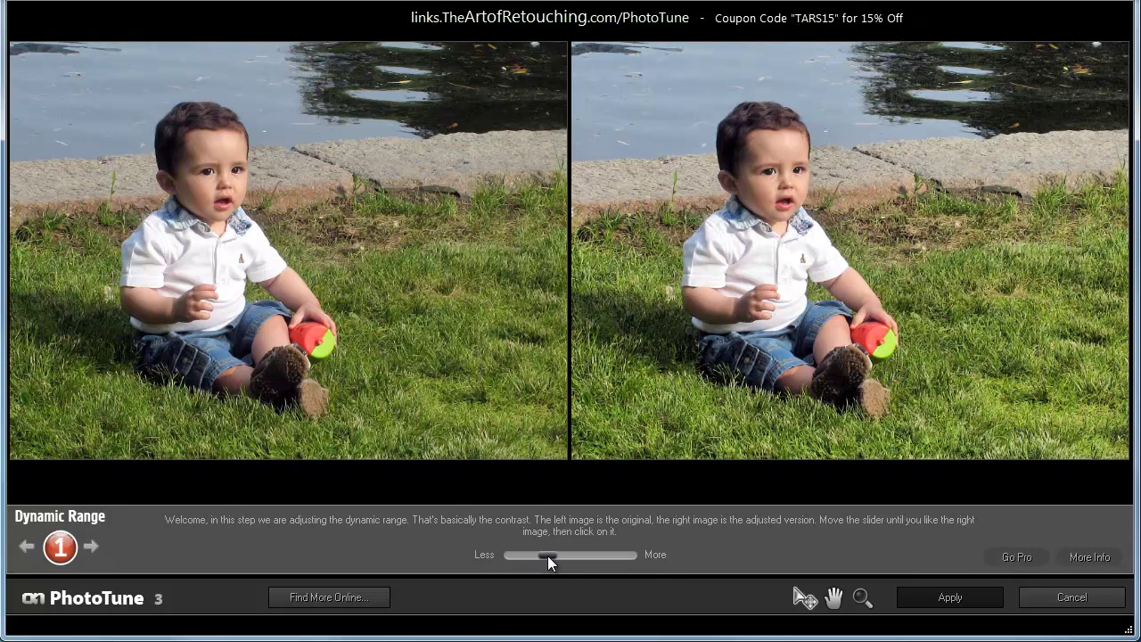
left_click(784, 294)
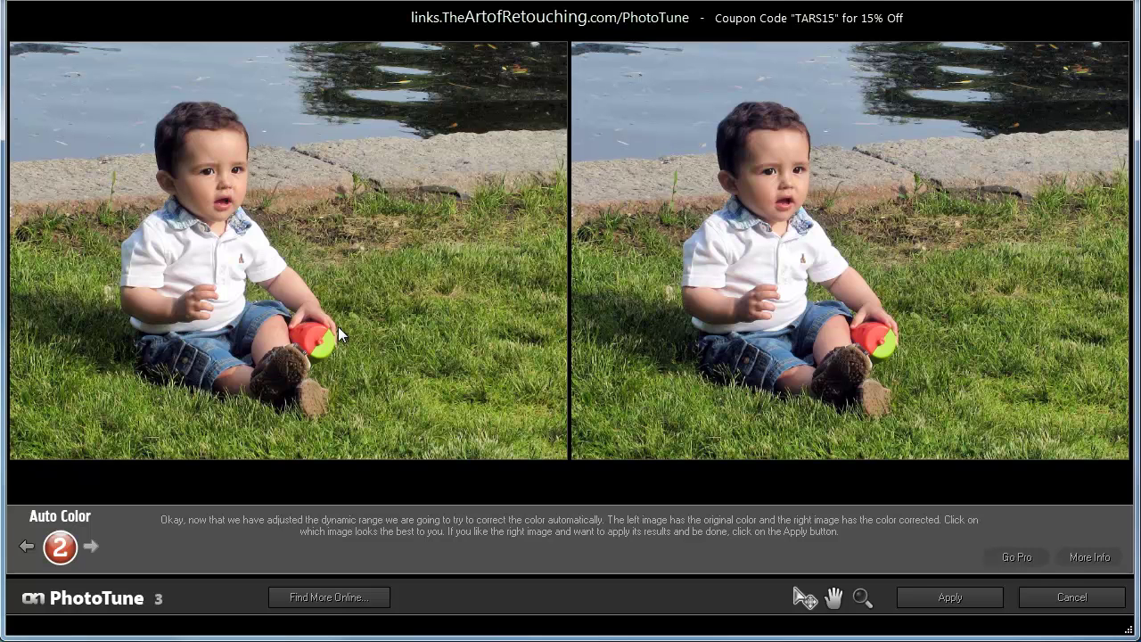
Pick the preferred Auto Color version of the boy photo to reach the Brightness step
left_click(332, 272)
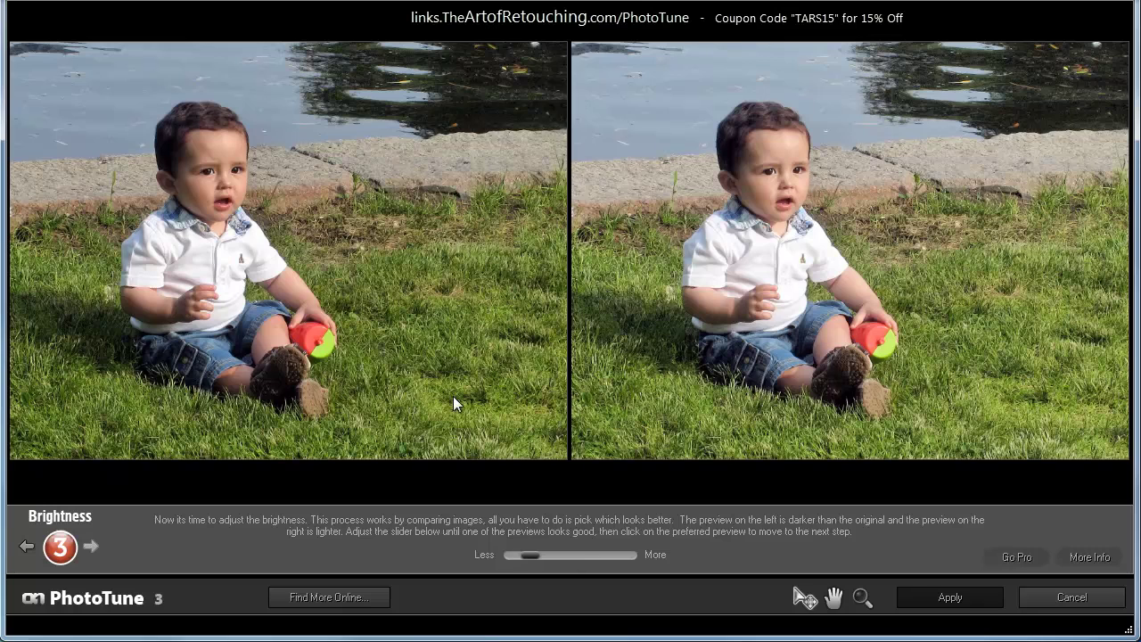
Test Brightness slider positions, leaving it near Less for a slight darker-versus-lighter difference
mouse_move(528, 556)
left_mouse_down()
mouse_move(513, 555)
mouse_move(661, 558)
mouse_move(449, 553)
mouse_move(684, 559)
mouse_move(532, 565)
mouse_move(546, 562)
left_mouse_up()
left_click_drag(529, 552, 444, 545)
left_click_drag(526, 548, 464, 549)
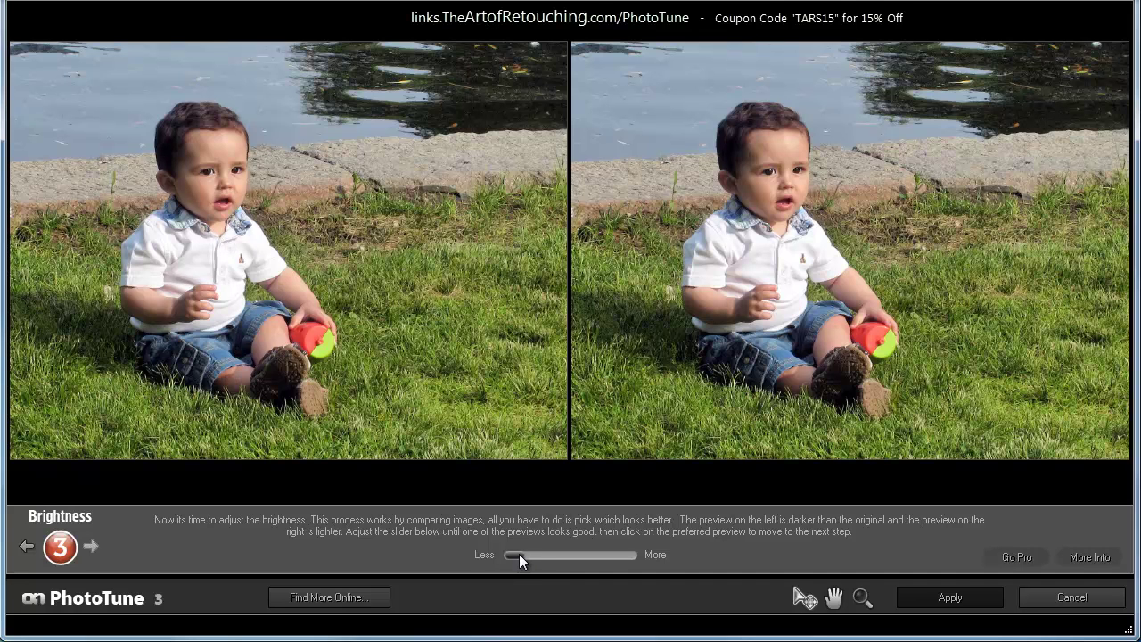
left_click_drag(523, 553, 526, 555)
Keep the darker version, then test Cast Removal strengths and leave the slider at Less
left_click(243, 268)
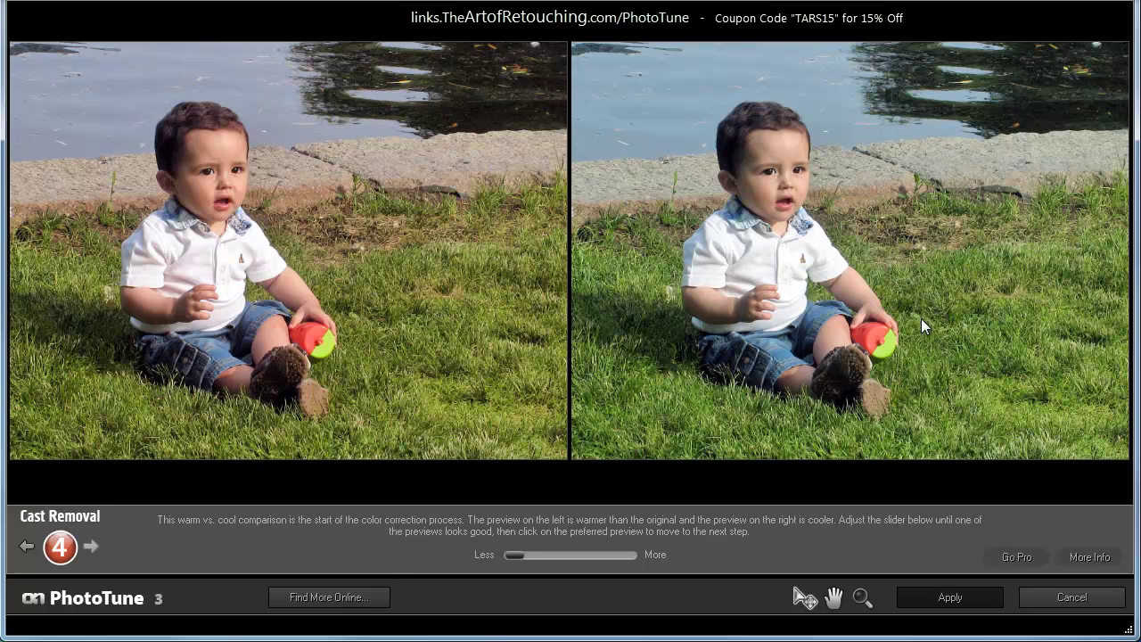
mouse_move(524, 556)
left_mouse_down()
mouse_move(628, 568)
mouse_move(515, 560)
left_mouse_up()
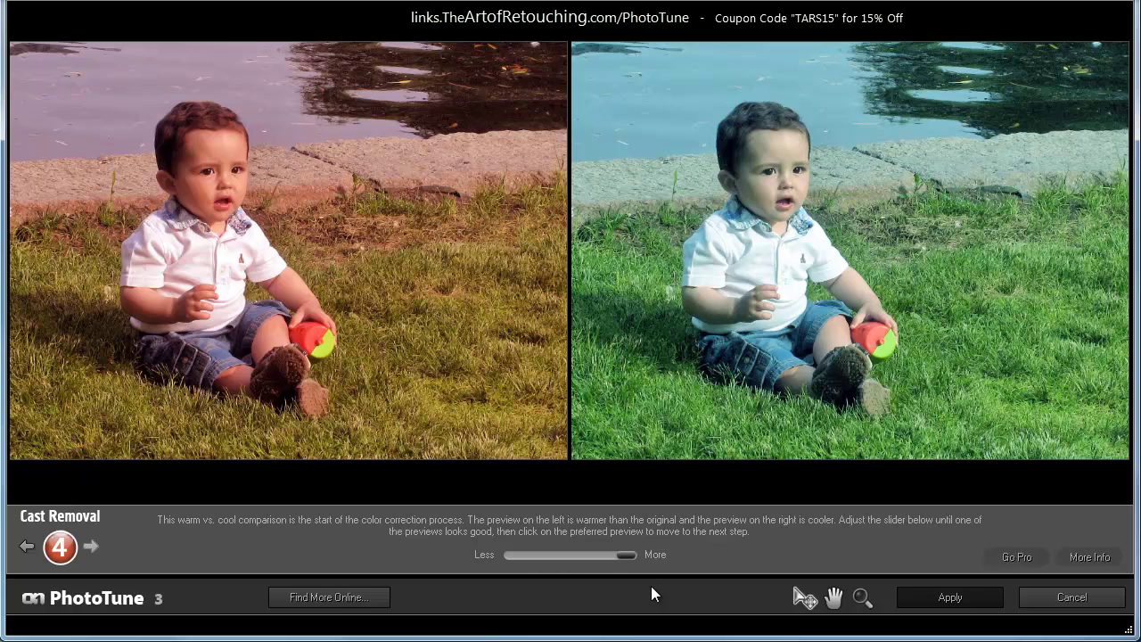
left_click_drag(651, 587, 550, 546)
left_click_drag(535, 549, 402, 553)
left_click_drag(626, 555, 461, 550)
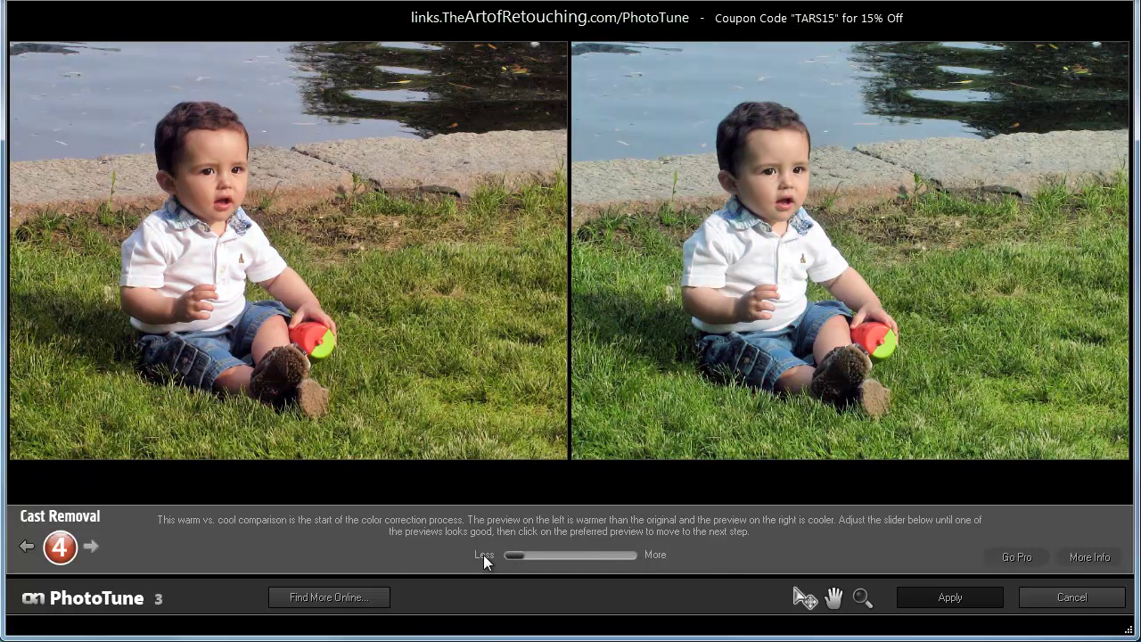
Choose the warmer version, test the step 5 purple-cast slider, and keep the right preview
left_click(212, 249)
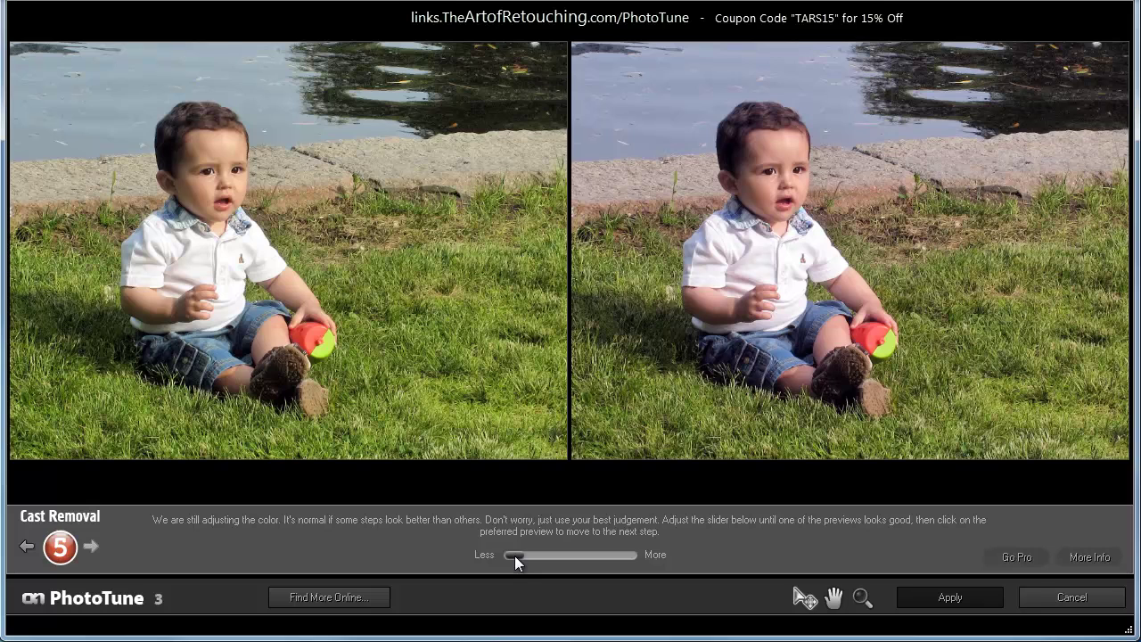
left_click_drag(514, 556, 707, 576)
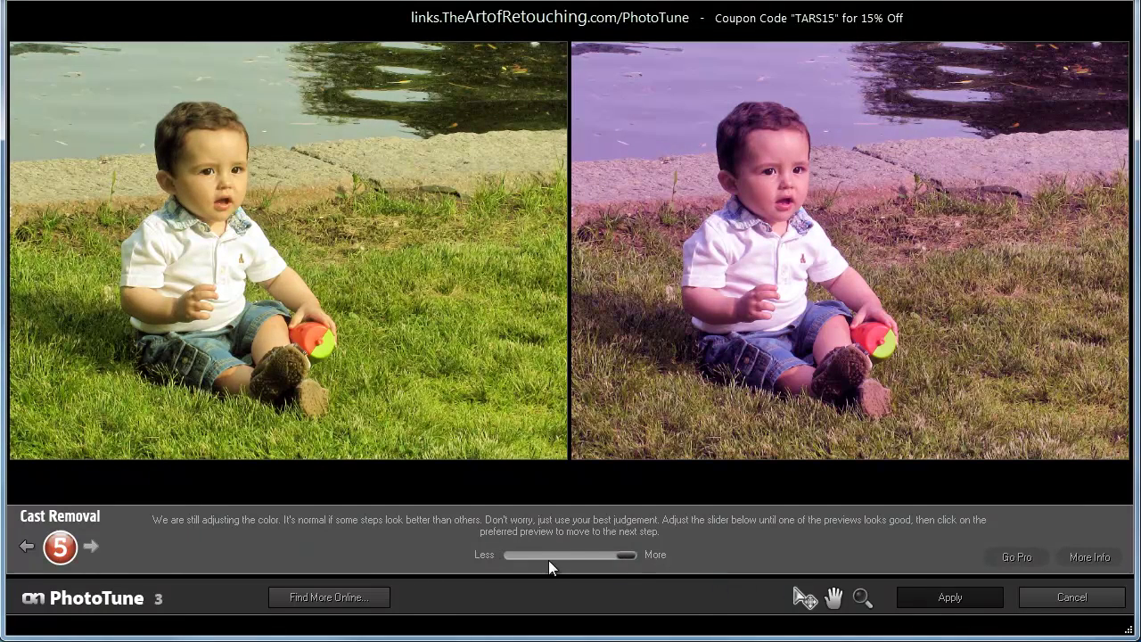
left_click_drag(549, 560, 430, 564)
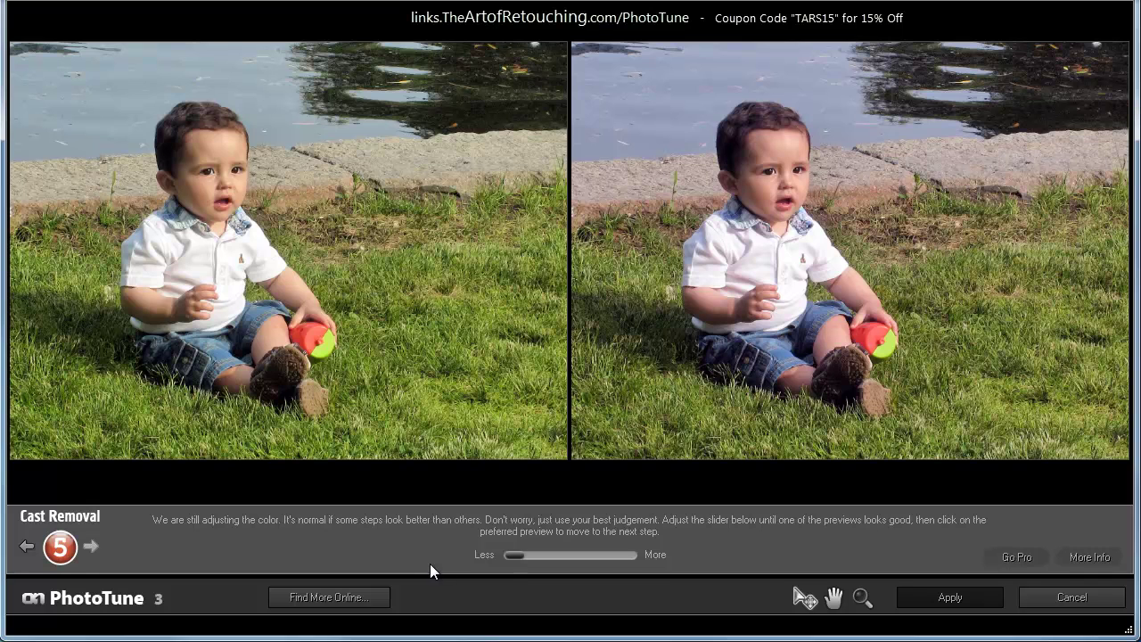
left_click_drag(430, 564, 370, 581)
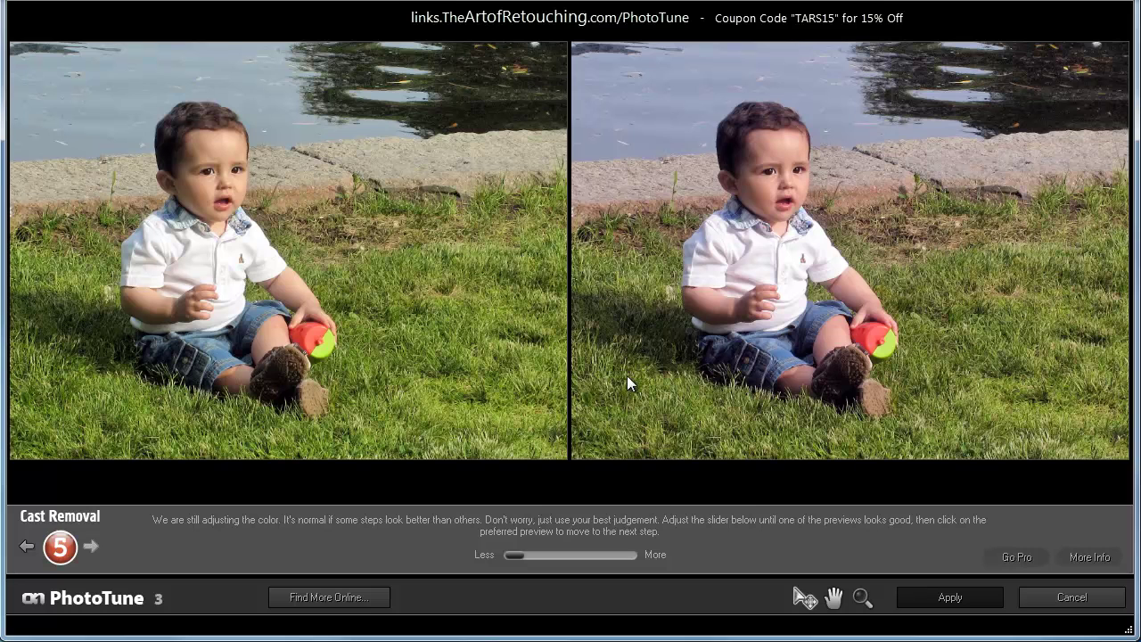
left_click(799, 298)
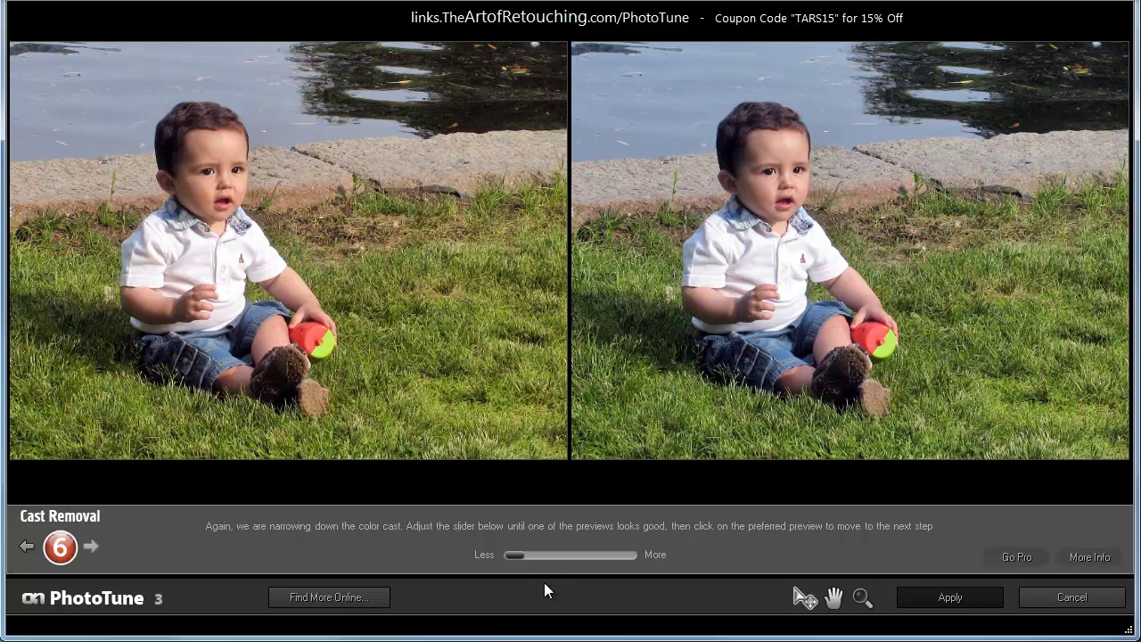
Compare stronger colour-cast variations on the slider, then choose the left version
left_click_drag(511, 559, 588, 569)
left_click_drag(515, 559, 339, 567)
left_click(355, 456)
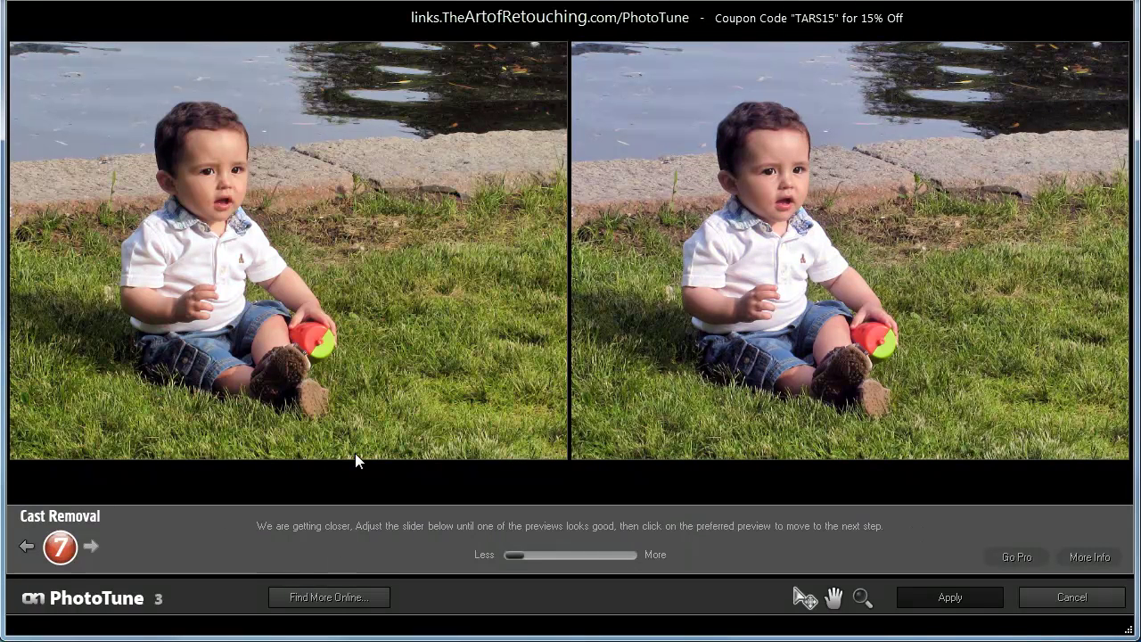
Push the step 7 Cast Removal slider toward More, then settle it near Less
mouse_move(510, 556)
left_mouse_down()
mouse_move(648, 564)
mouse_move(496, 547)
mouse_move(684, 558)
mouse_move(449, 547)
mouse_move(746, 558)
mouse_move(546, 549)
mouse_move(679, 549)
mouse_move(511, 561)
left_mouse_up()
left_click_drag(521, 553, 524, 553)
Finish cast removal, sample the boy's forehead skin, and adjust the SkinTune warmth slider
left_click(328, 306)
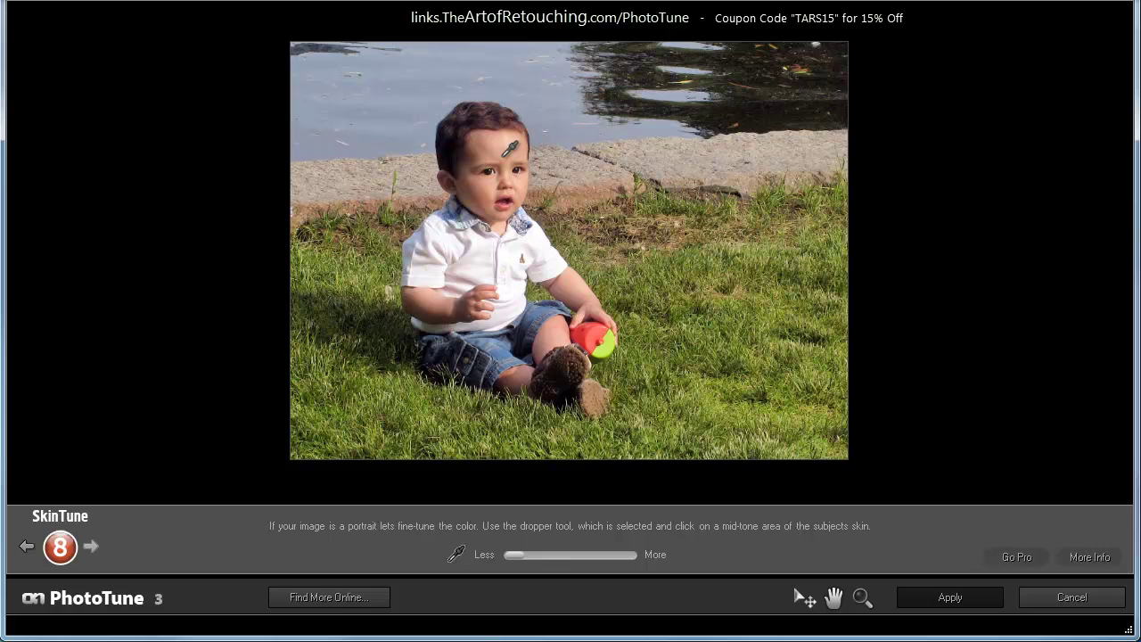
left_click(503, 156)
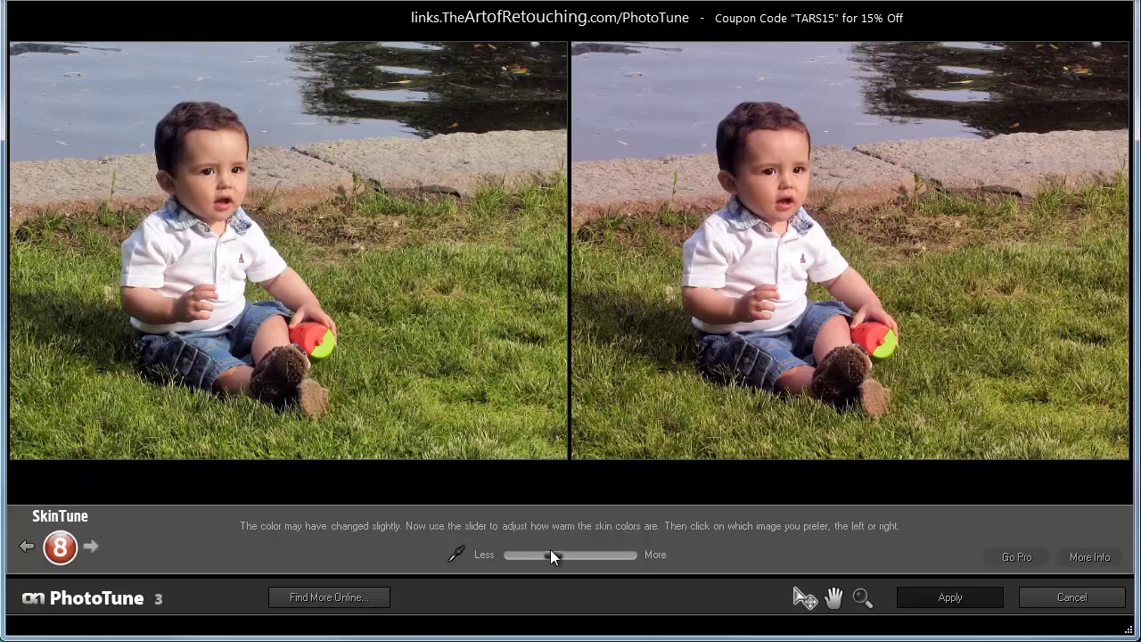
mouse_move(551, 552)
left_mouse_down()
mouse_move(501, 551)
mouse_move(614, 564)
mouse_move(554, 558)
left_mouse_up()
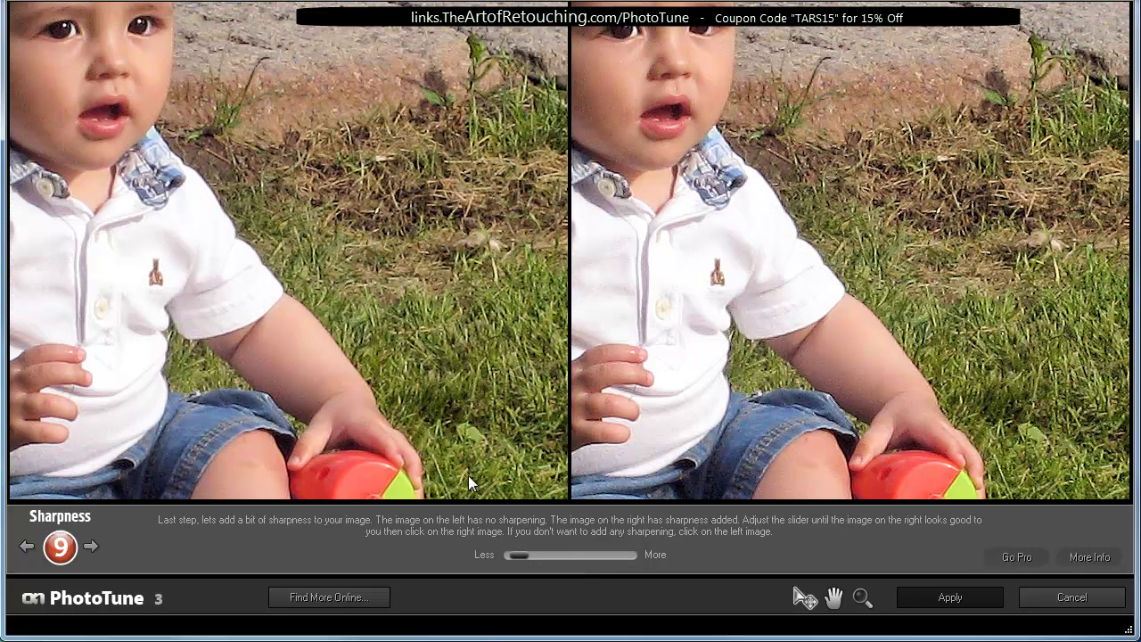
Zoom in on the boy's face, keep Sharpness at Less, and accept it to reach the Summary
left_click(835, 600)
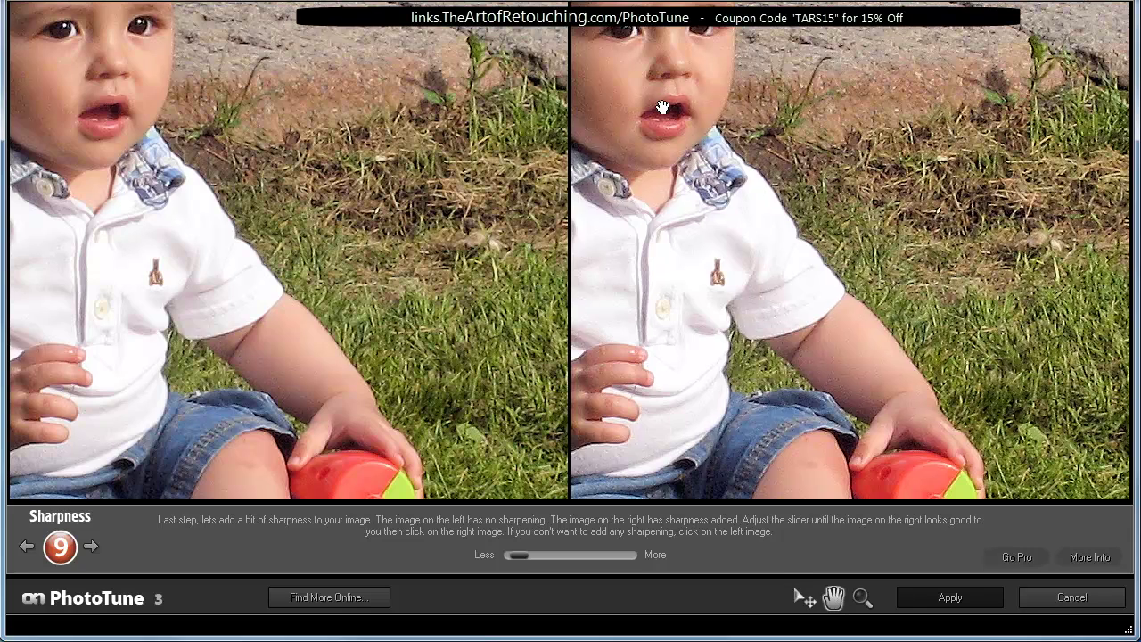
left_click_drag(683, 190, 876, 311)
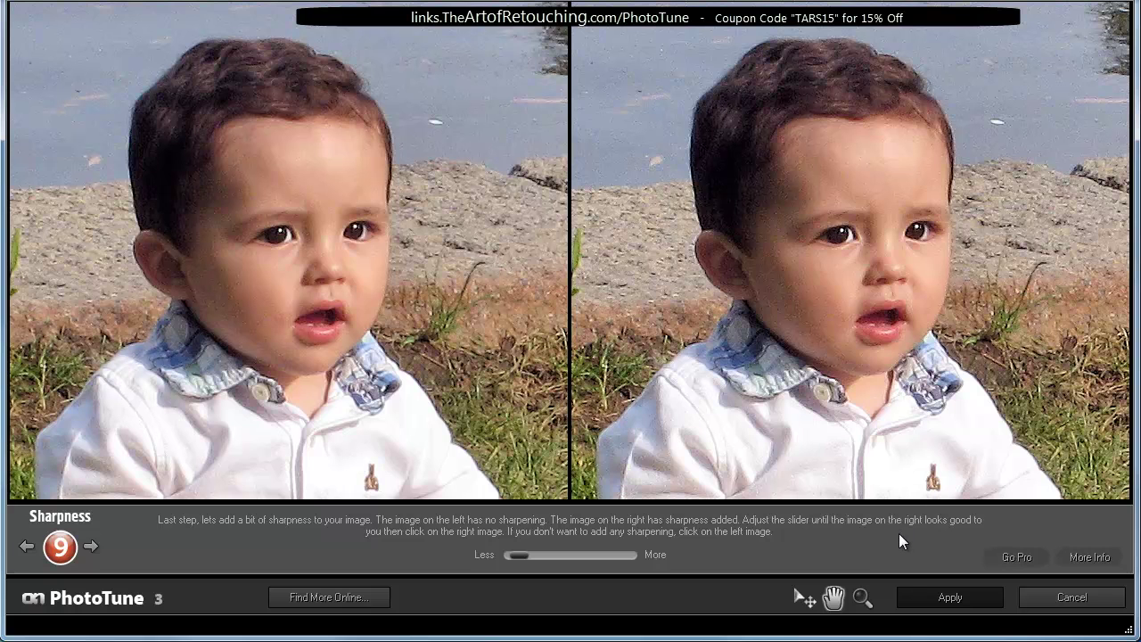
left_click(864, 597)
left_click(870, 247)
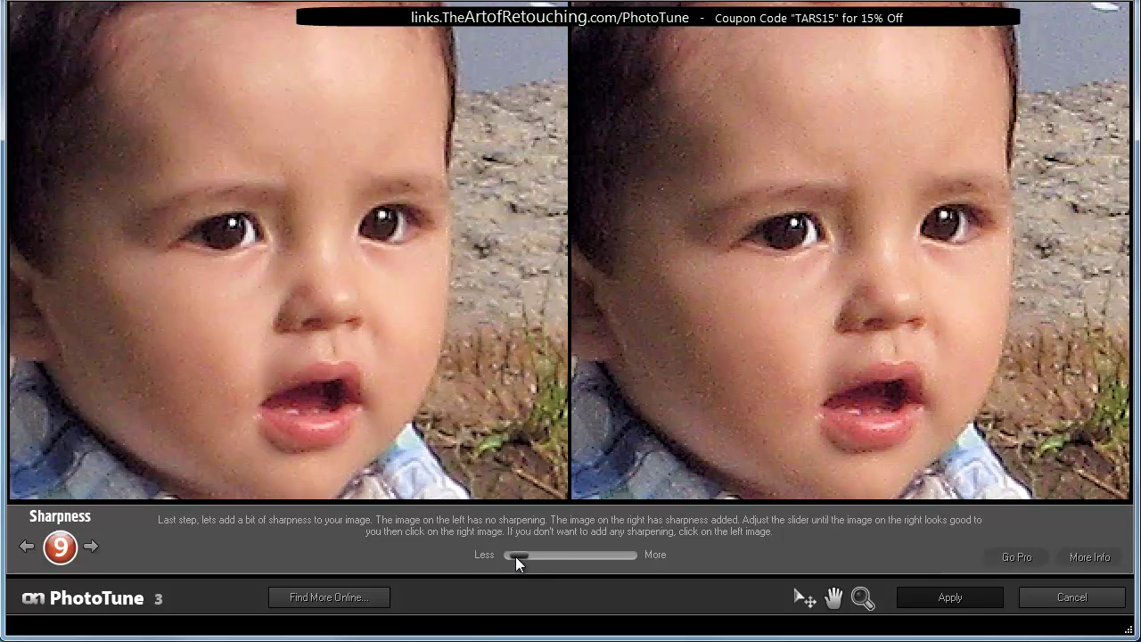
mouse_move(523, 554)
left_mouse_down()
mouse_move(494, 555)
mouse_move(627, 555)
mouse_move(523, 564)
left_mouse_up()
left_click(702, 496)
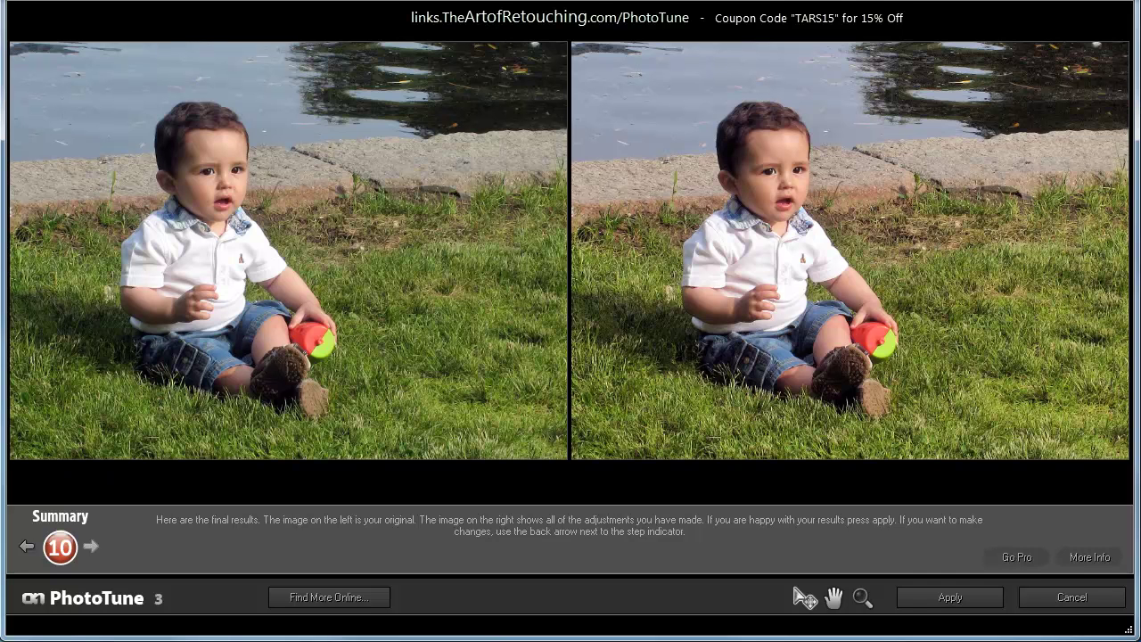
Step back through the wizard from Sharpness to the Brightness step
left_click(27, 547)
left_click(27, 550)
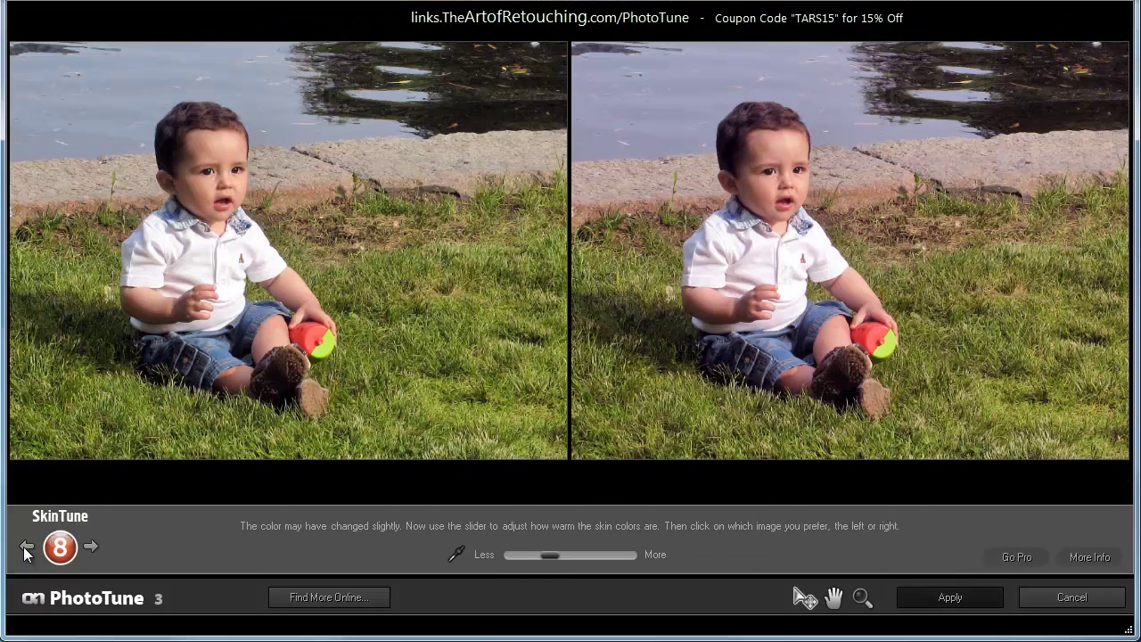
left_click(27, 549)
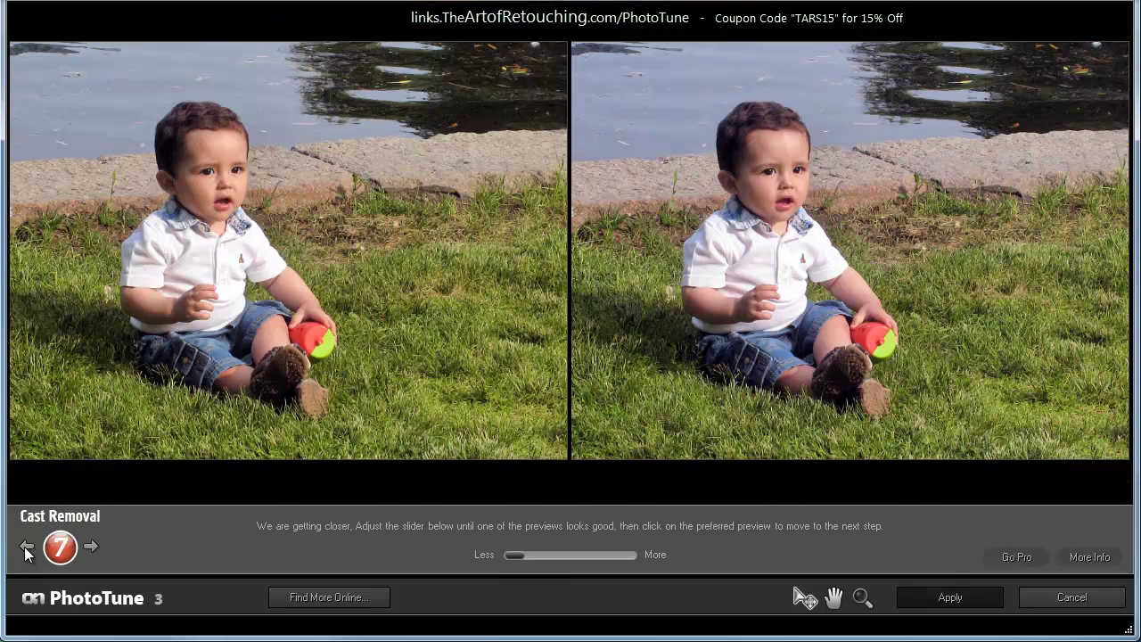
left_click(27, 549)
left_click(27, 549)
left_click(27, 549)
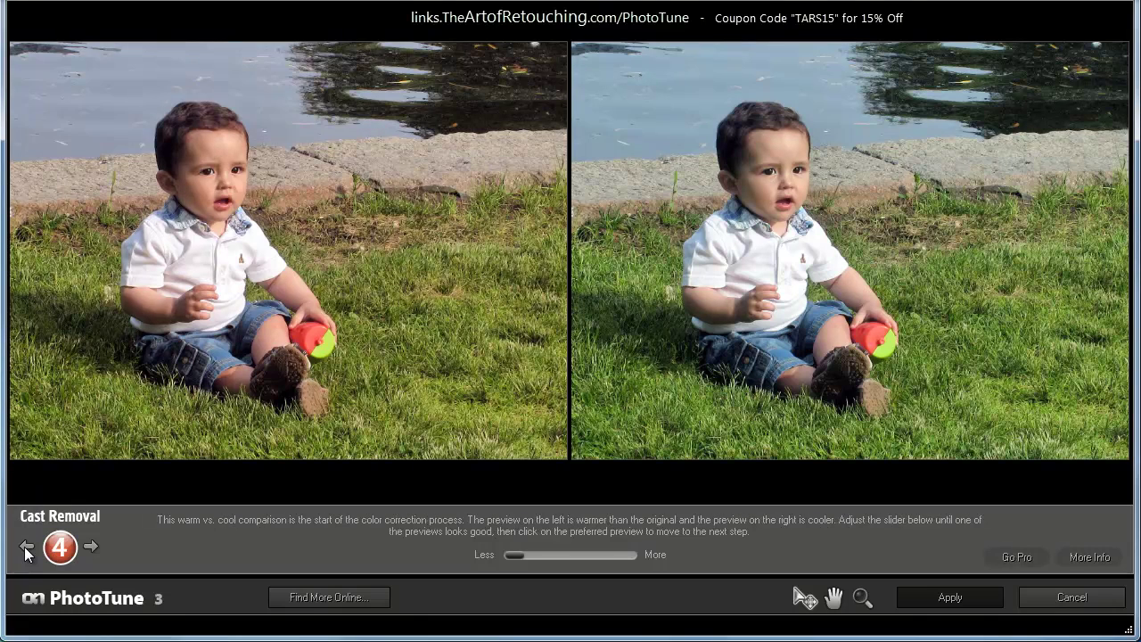
left_click(27, 550)
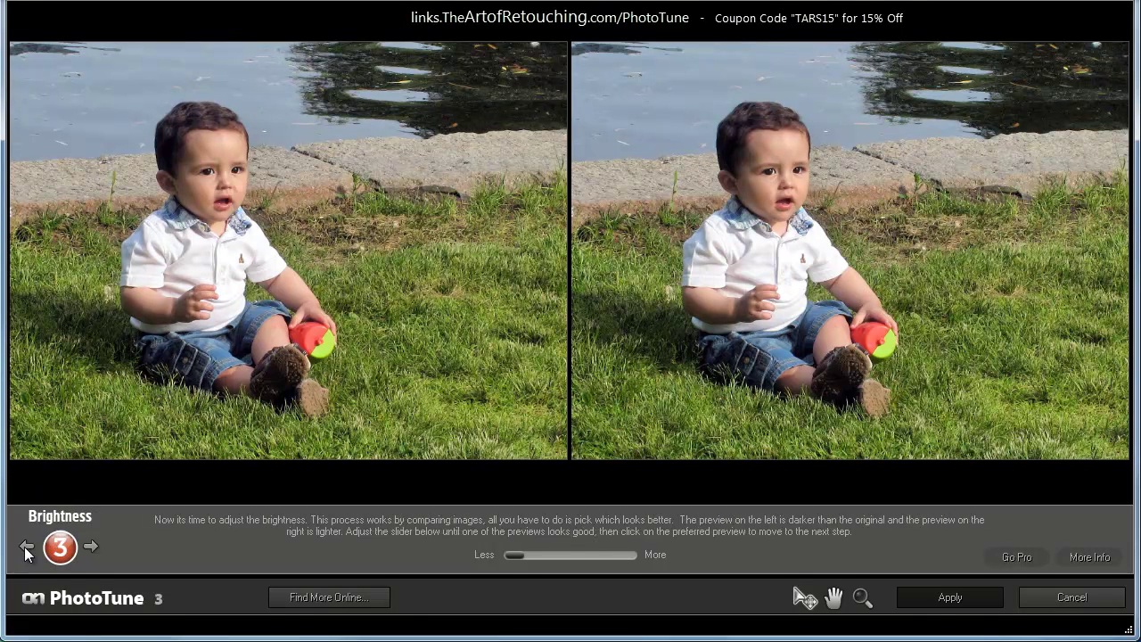
Advance to the Summary and apply the corrections to IMG_9176.JPG as a PhotoTune layer
left_click(94, 546)
left_click(94, 545)
left_click(94, 545)
left_click(94, 546)
left_click(94, 546)
left_click(94, 546)
left_click(93, 545)
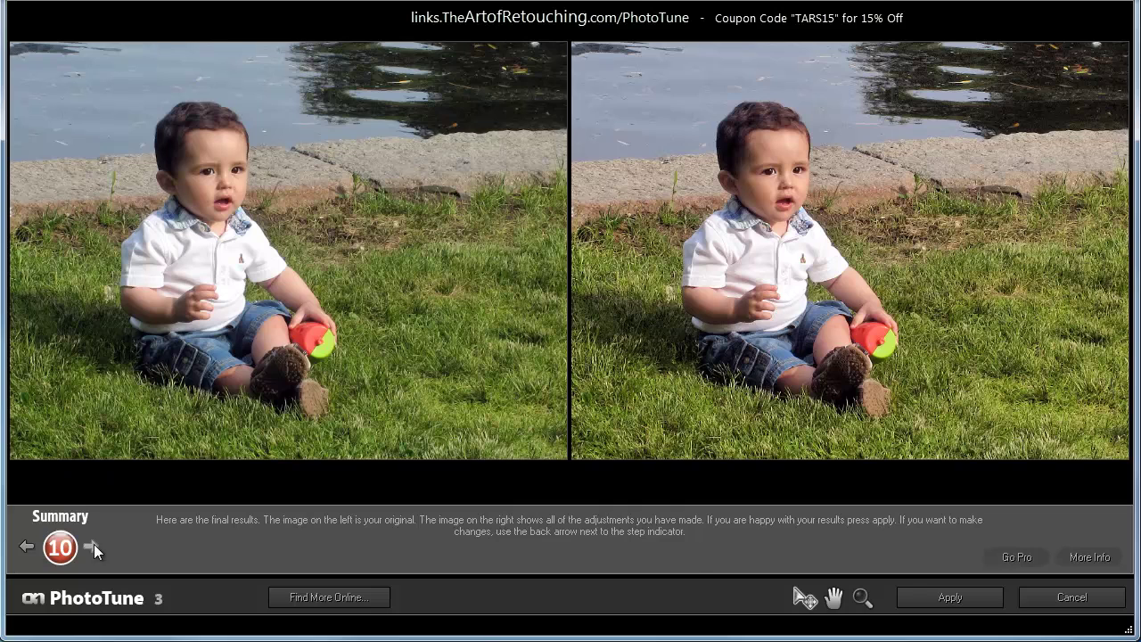
left_click(951, 597)
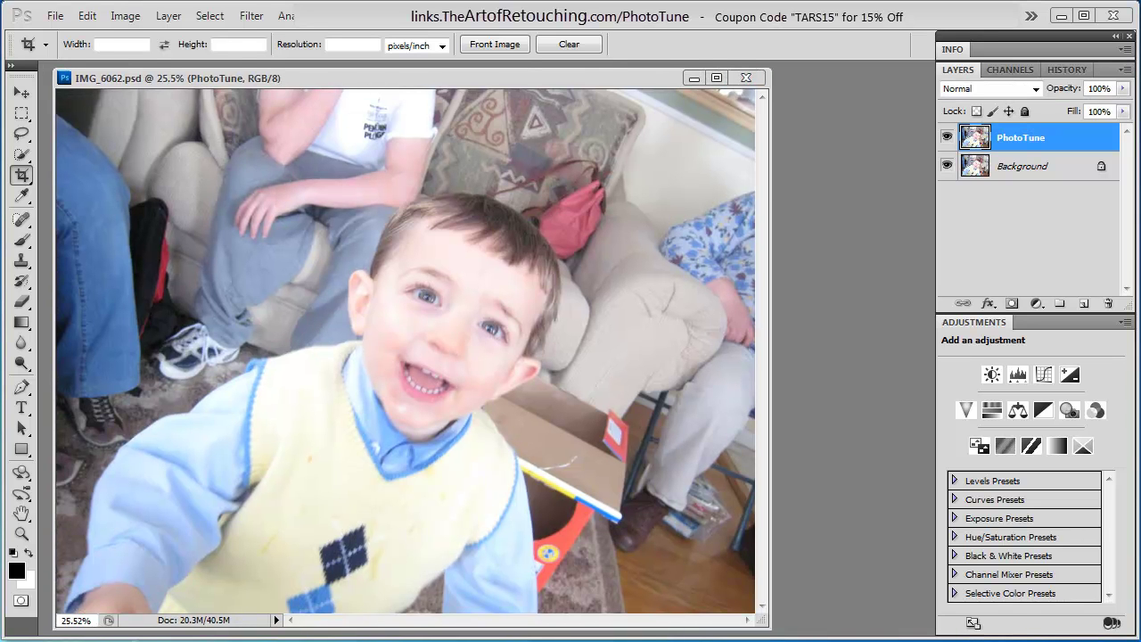
Launch PhotoTune from File > Automate on IMG_6062 and move its Welcome window higher
left_click(55, 16)
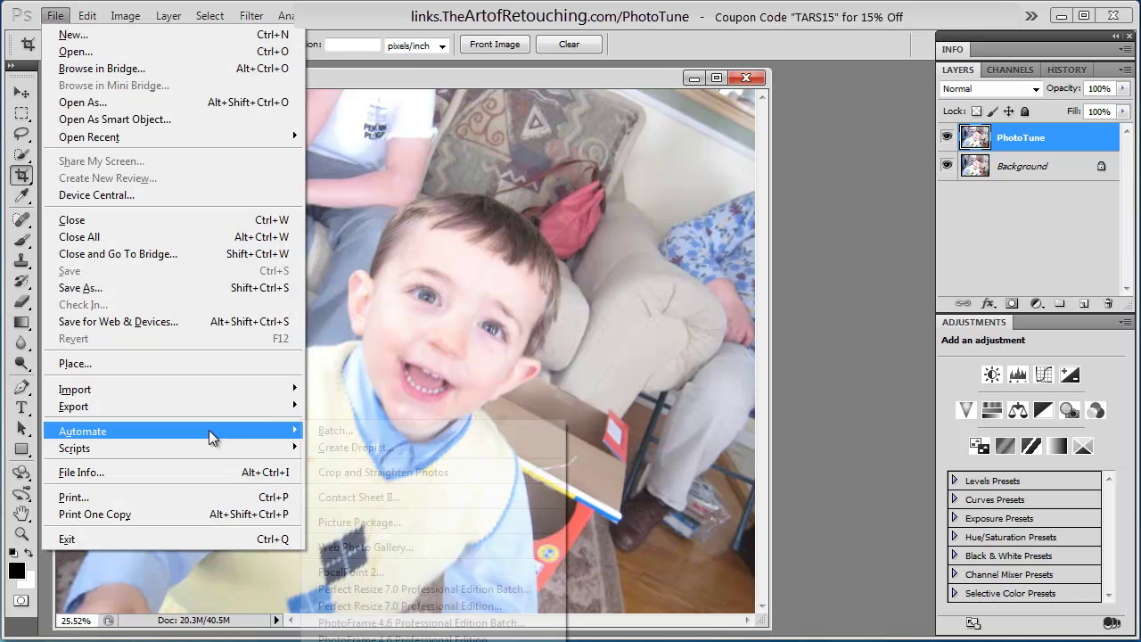
mouse_move(209, 430)
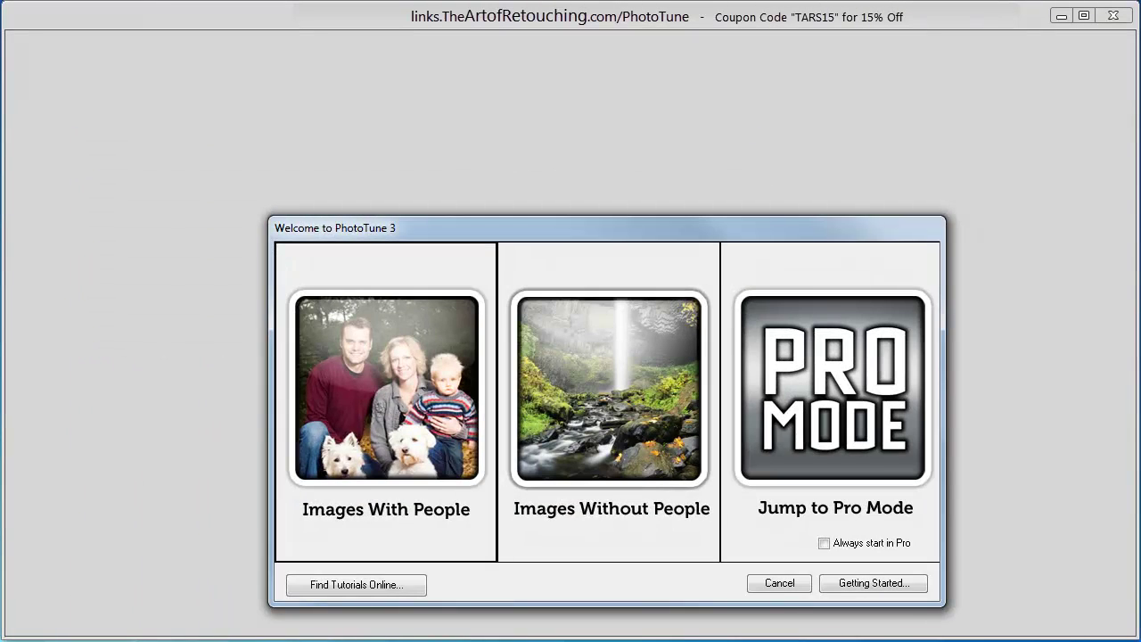
left_click_drag(607, 228, 547, 112)
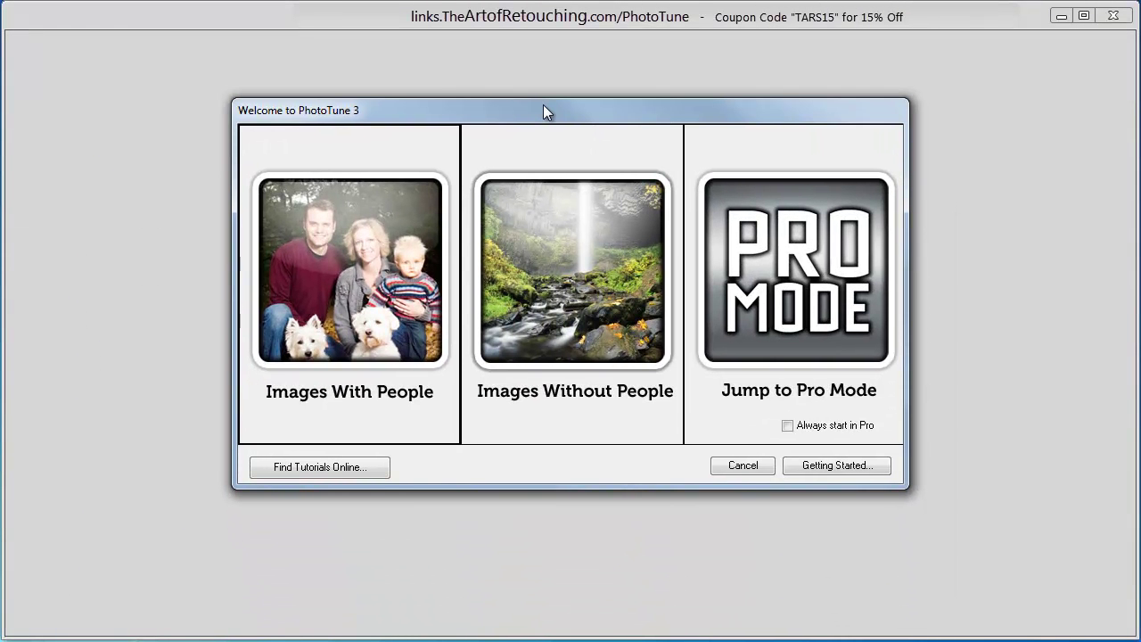
Start the Images With People wizard and choose the higher Dynamic Range version
left_click(361, 316)
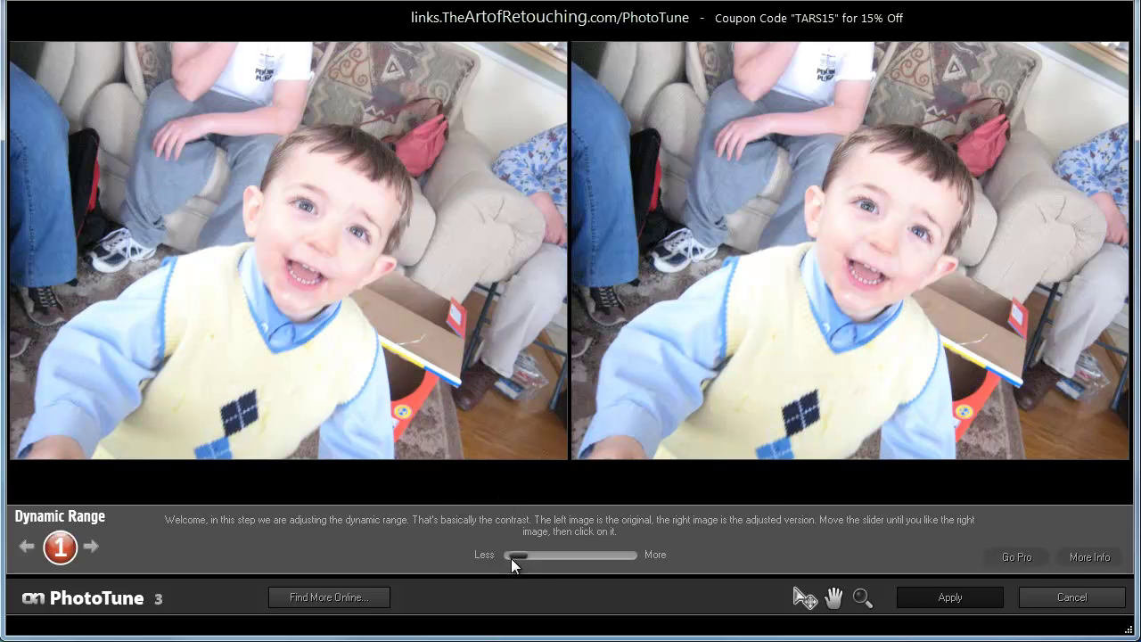
left_click_drag(521, 555, 645, 555)
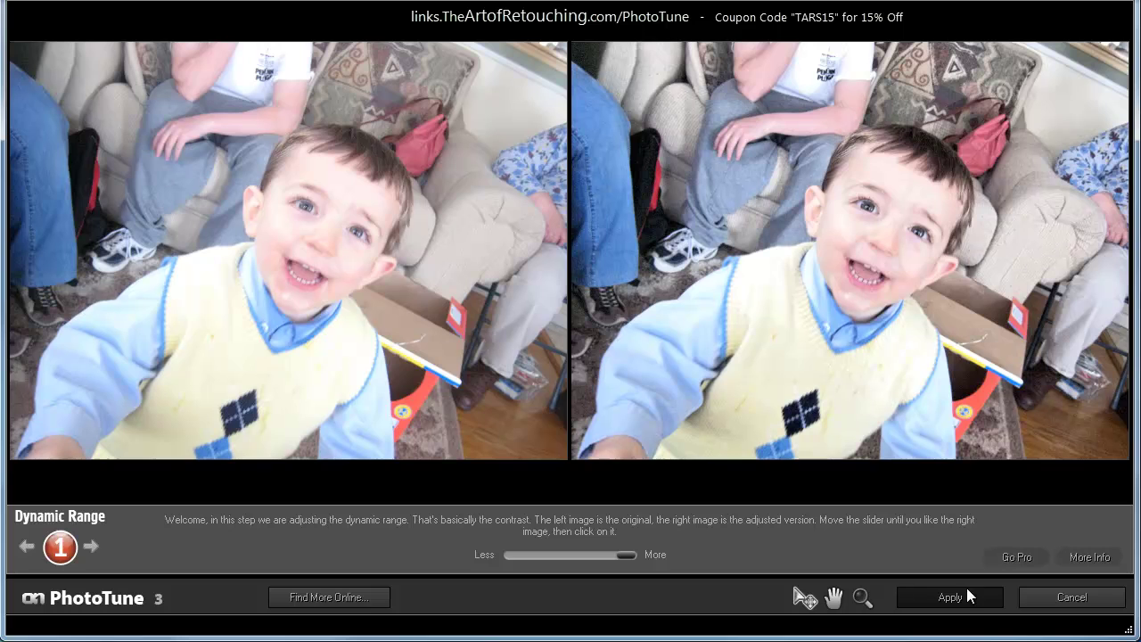
left_click(914, 274)
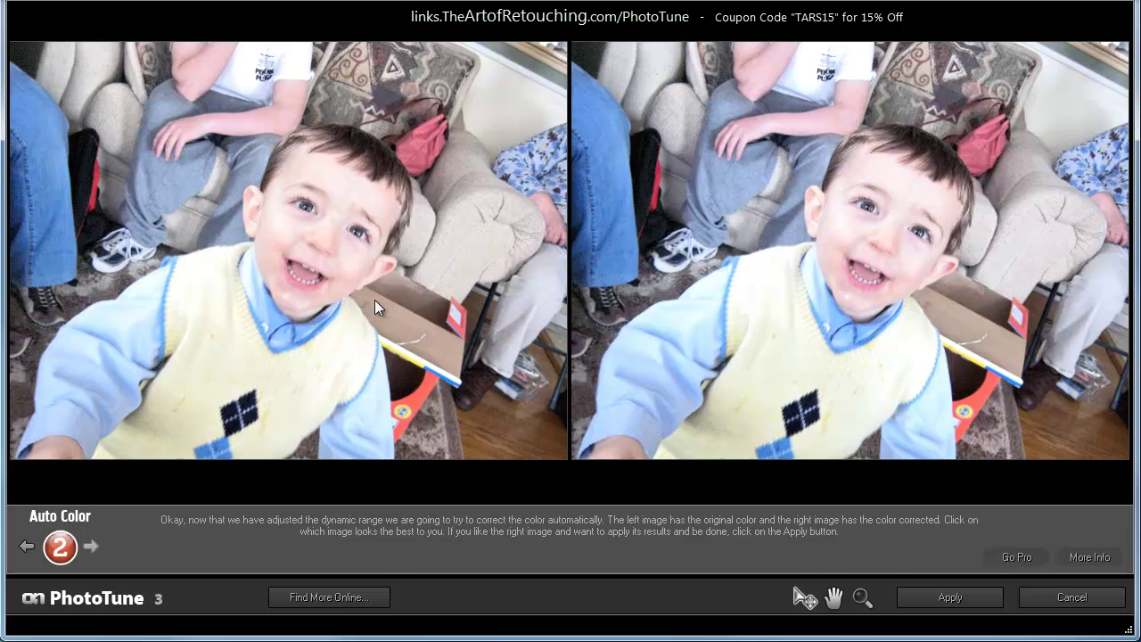
Accept the Auto Color result and choose the darker left Brightness preview
left_click(330, 301)
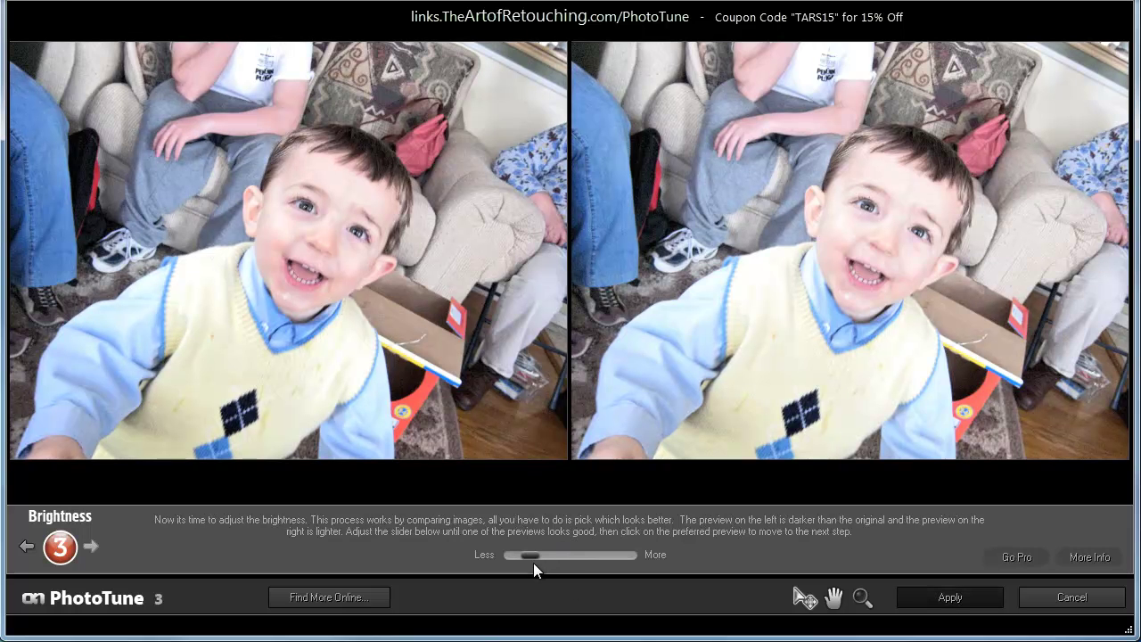
left_click_drag(533, 555, 454, 557)
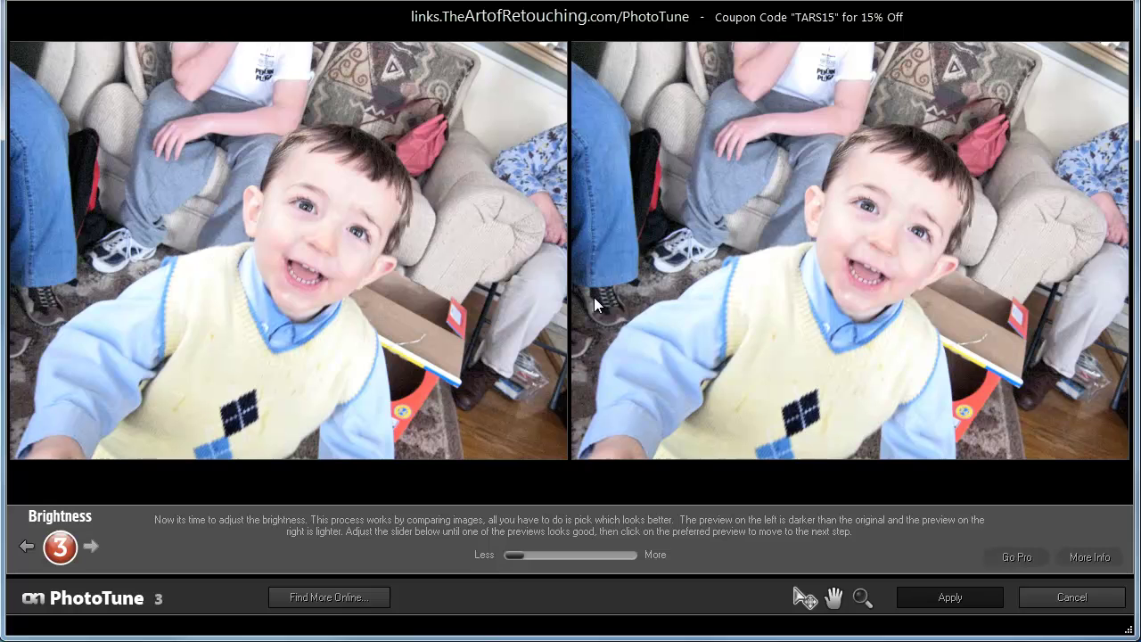
left_click(335, 230)
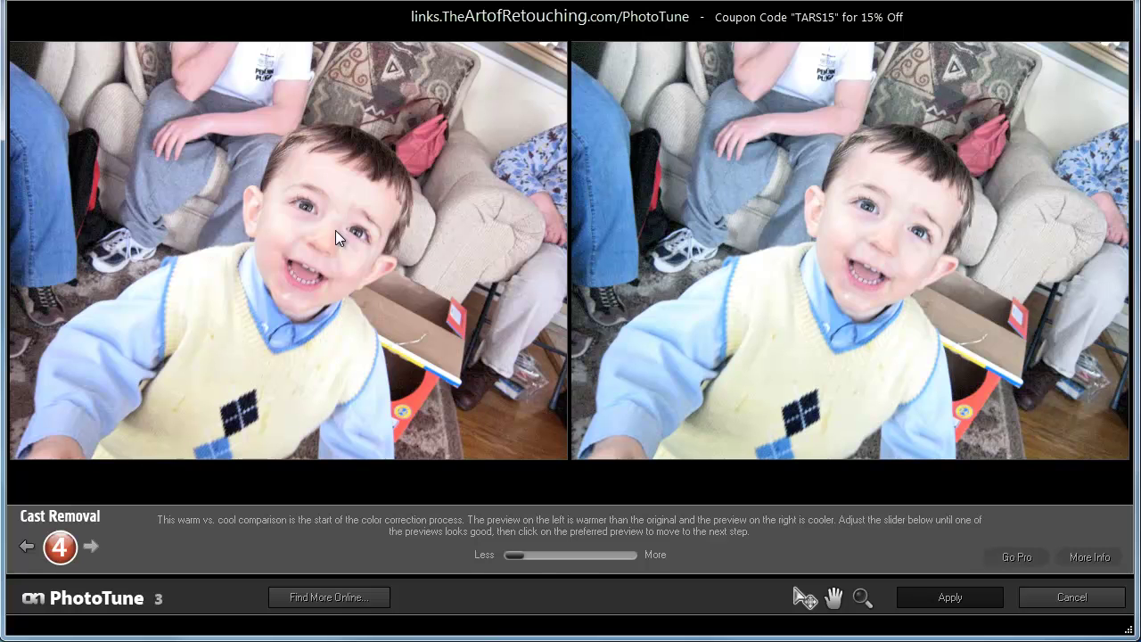
Run the four Cast Removal comparisons, picking the left preview each time, to reach SkinTune
left_click_drag(561, 553, 433, 560)
left_click(265, 279)
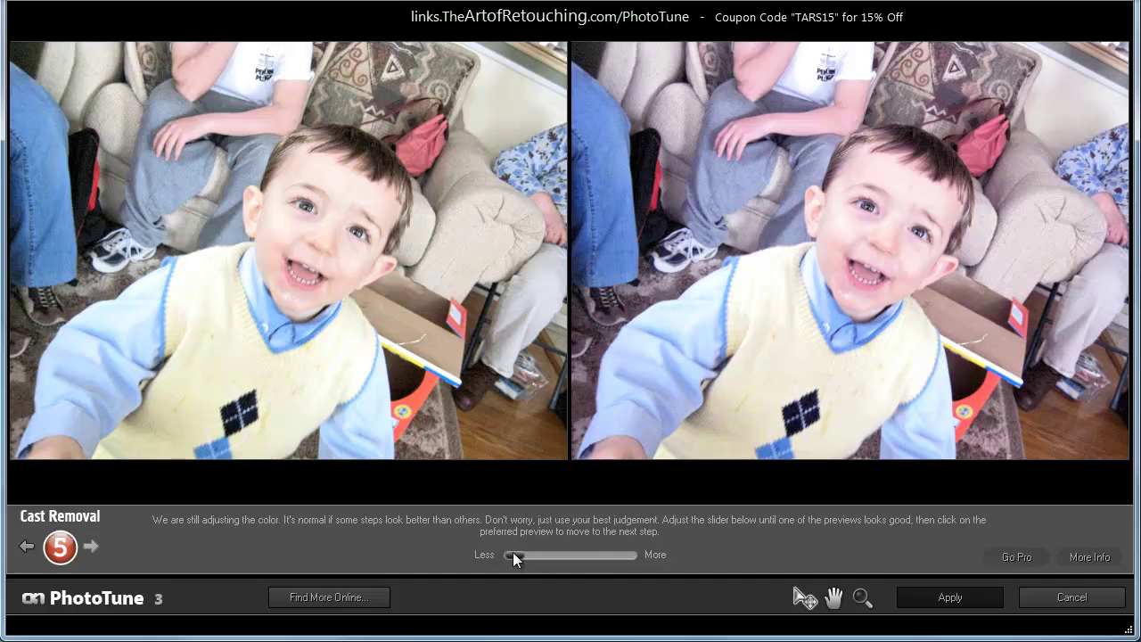
left_click_drag(513, 552, 345, 569)
left_click(330, 343)
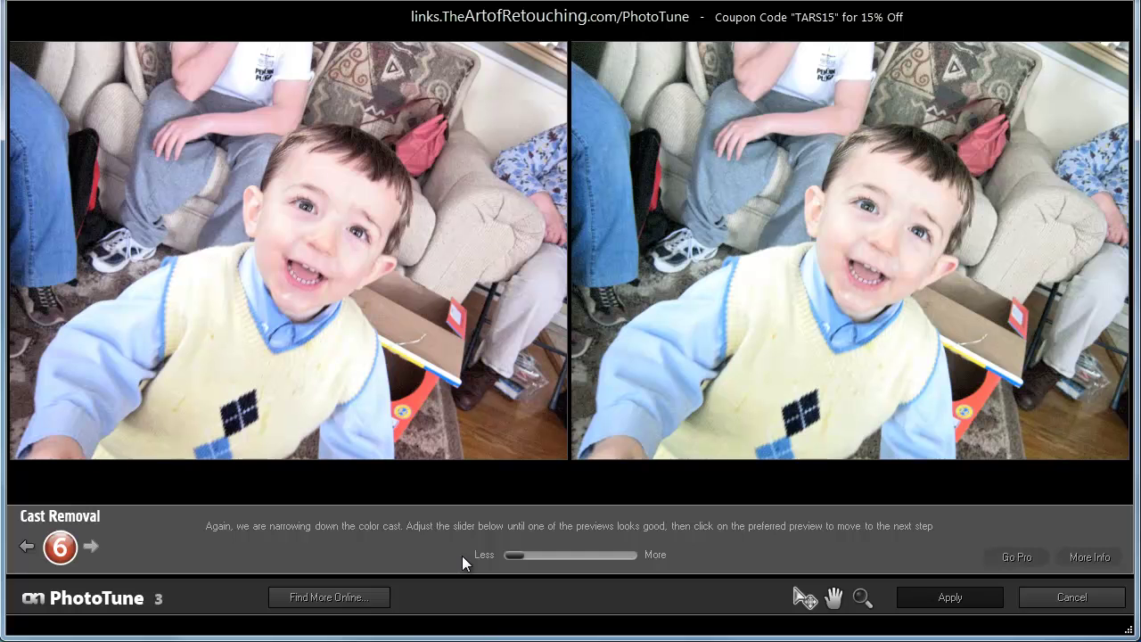
mouse_move(513, 554)
left_mouse_down()
mouse_move(611, 561)
mouse_move(501, 550)
left_mouse_up()
left_click(363, 366)
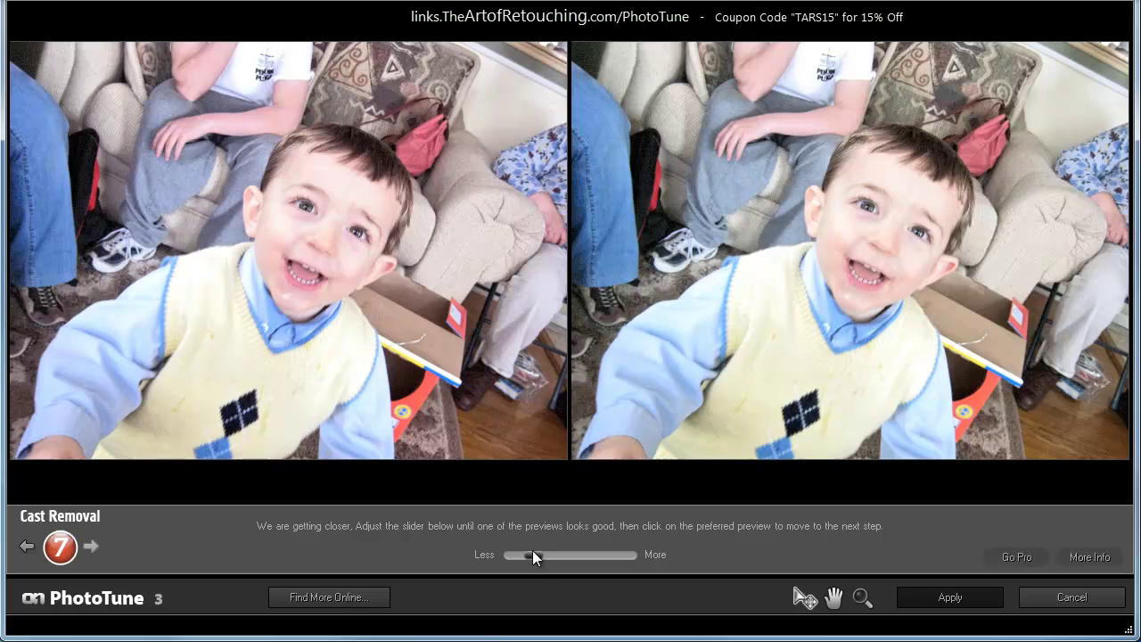
left_click_drag(533, 555, 496, 560)
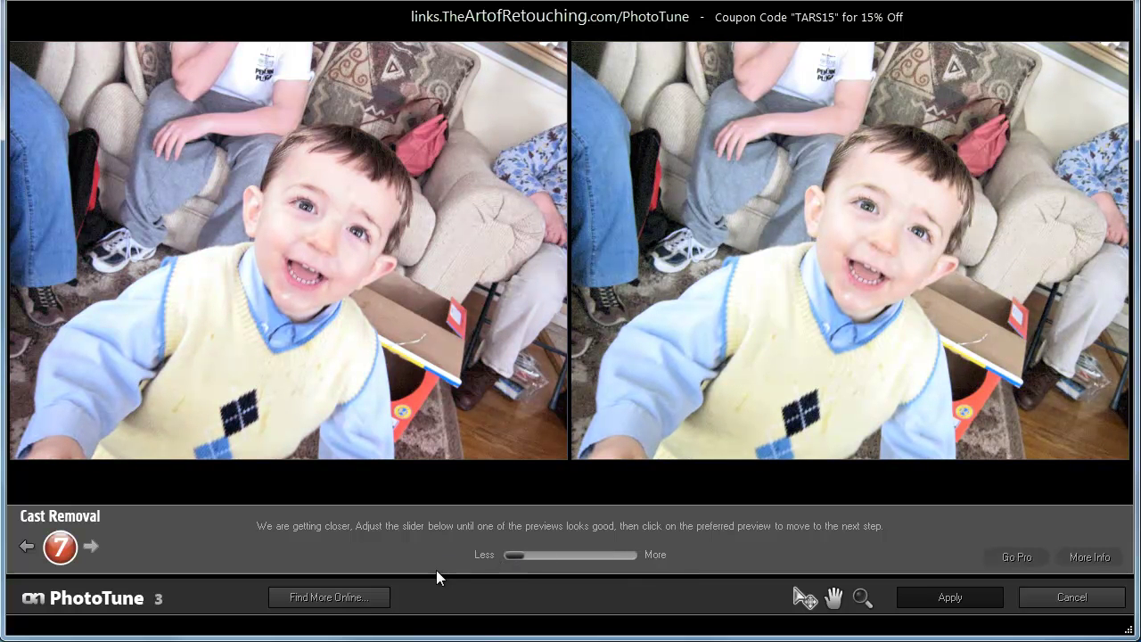
left_click(293, 354)
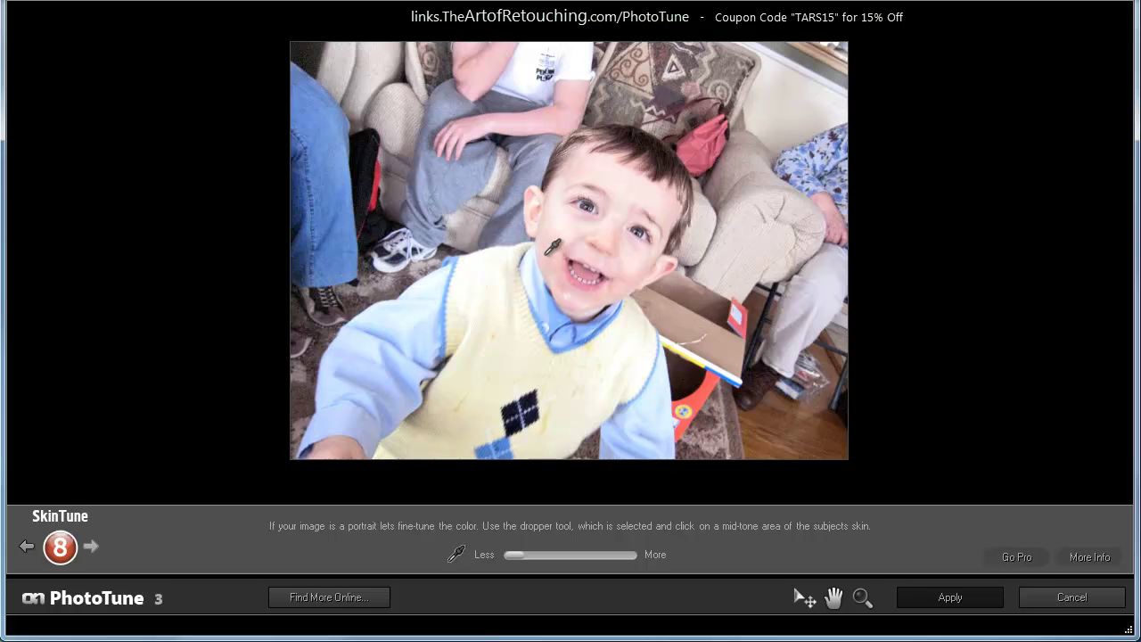
Sample the boy's cheek, choose the warmer SkinTune version, then the sharpened preview to apply
left_click(545, 254)
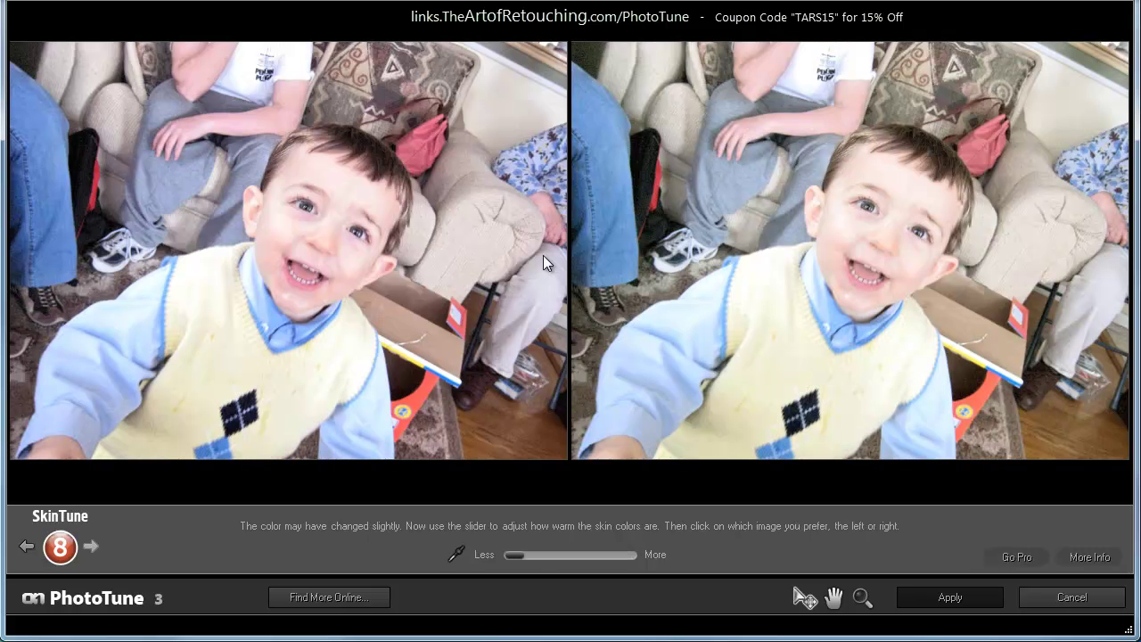
left_click_drag(512, 554, 536, 559)
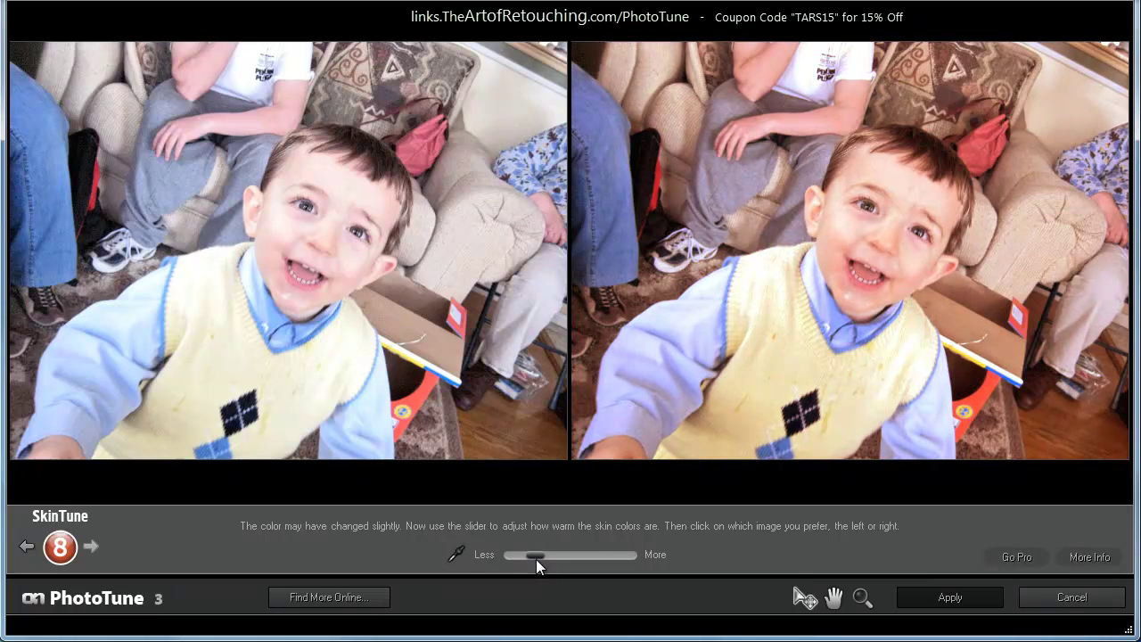
left_click(807, 325)
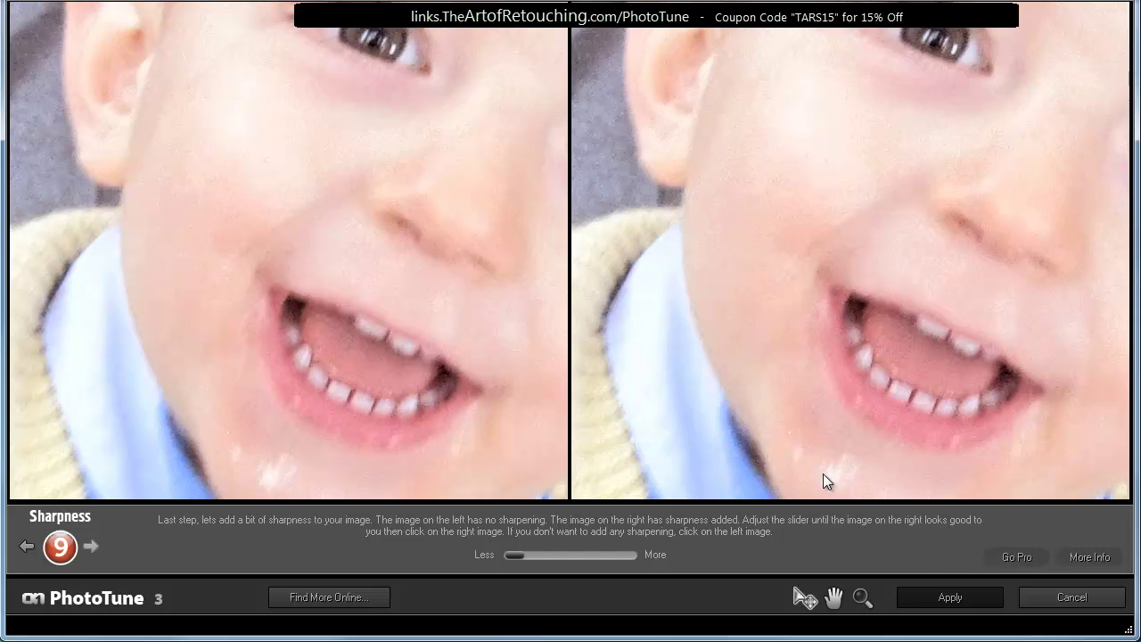
left_click(780, 491)
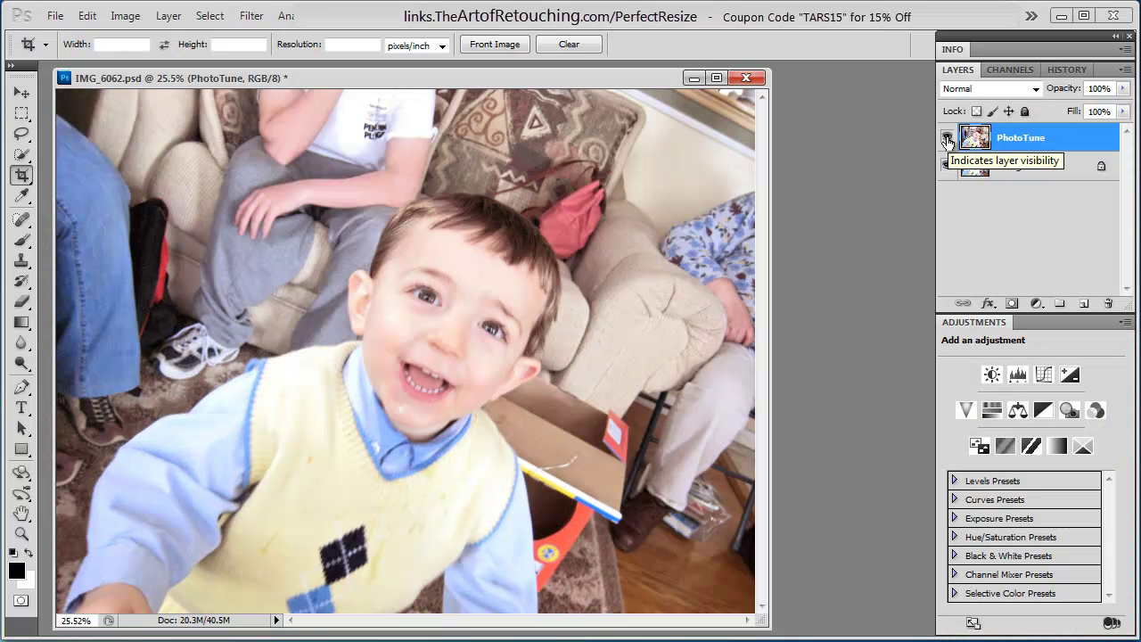
Toggle the PhotoTune layer to compare with the original, then relaunch PhotoTune from File > Automate
left_click(947, 139)
left_click(947, 139)
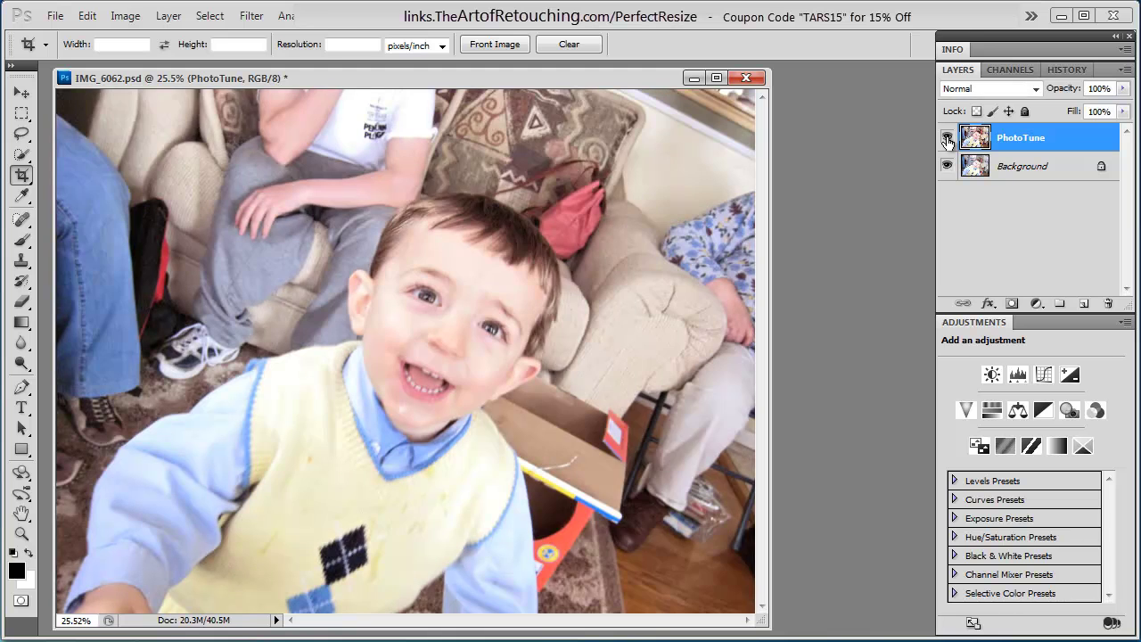
left_click(947, 139)
left_click(947, 139)
left_click(947, 139)
left_click(56, 16)
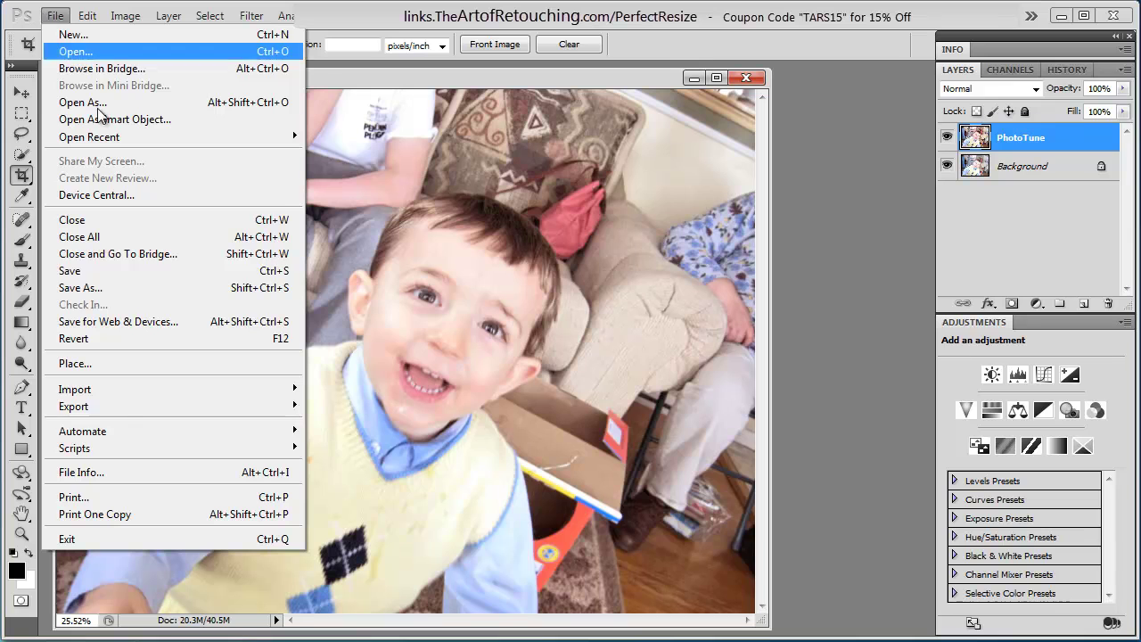
mouse_move(130, 430)
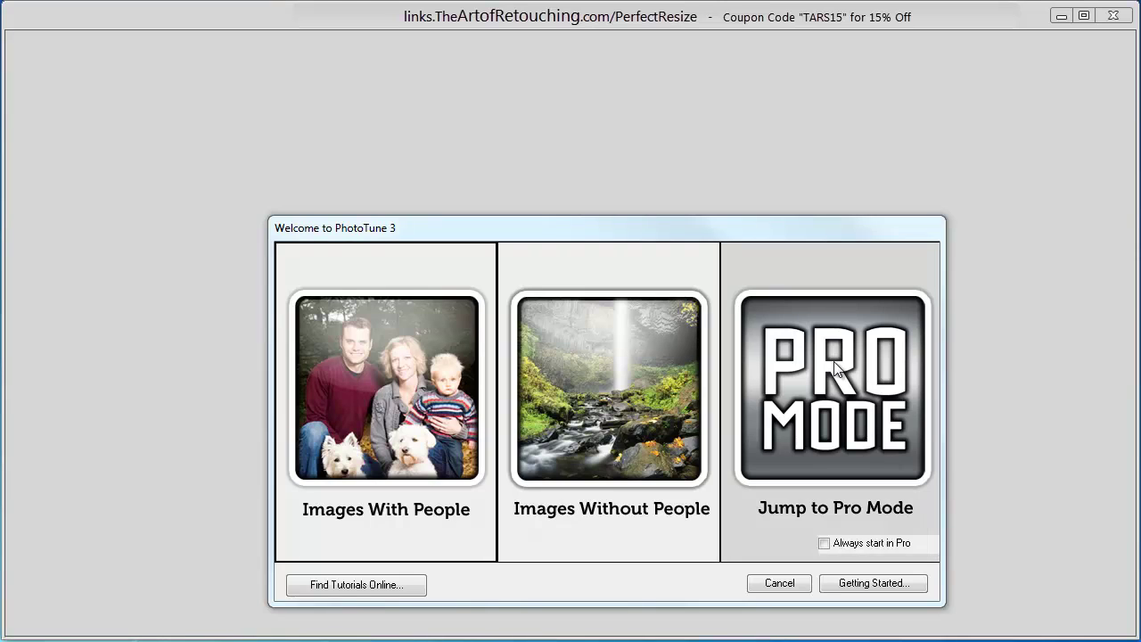
Open Pro Mode and cycle the preview layouts to a vertical before/after split
left_click(836, 369)
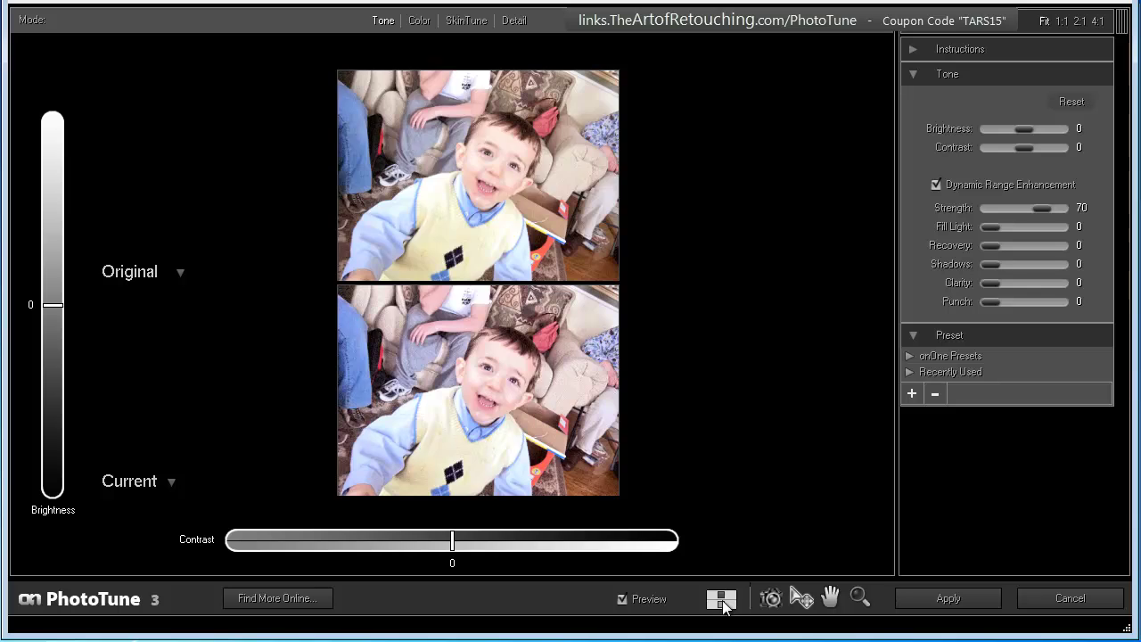
left_click(721, 600)
left_click(723, 603)
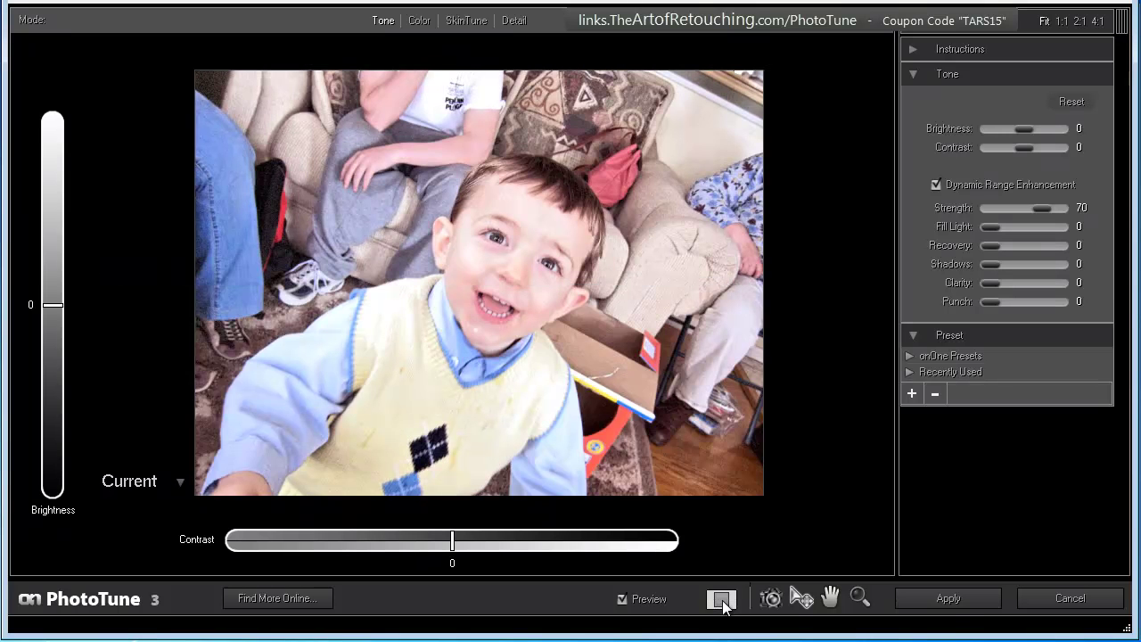
left_click(723, 603)
left_click(723, 603)
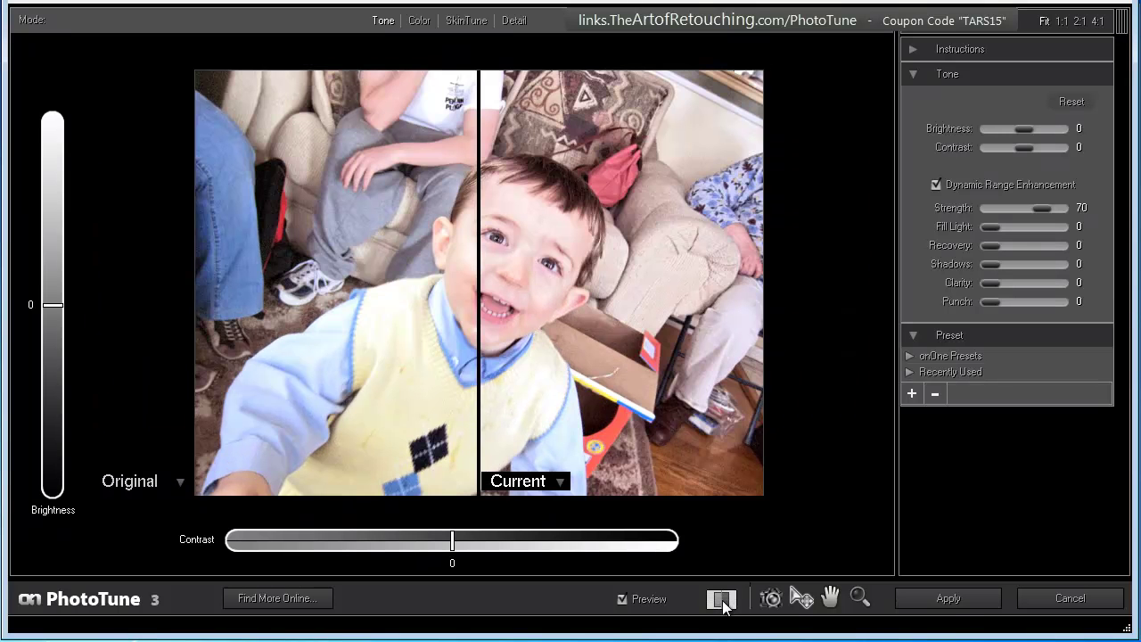
left_click(724, 602)
left_click(723, 603)
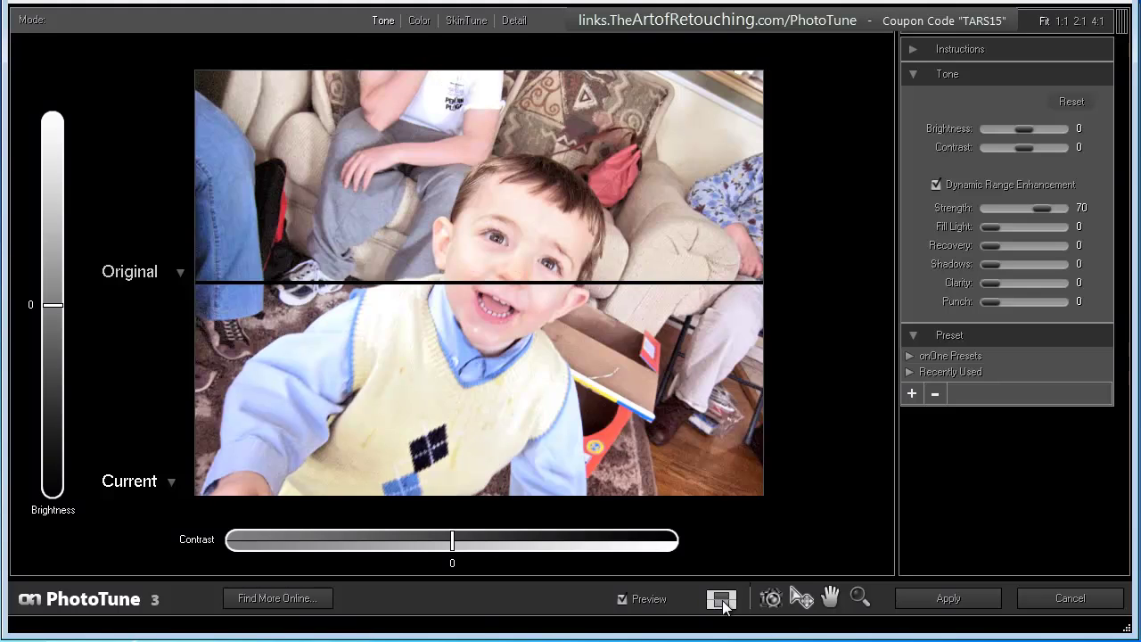
left_click(723, 603)
left_click(723, 603)
left_click(724, 603)
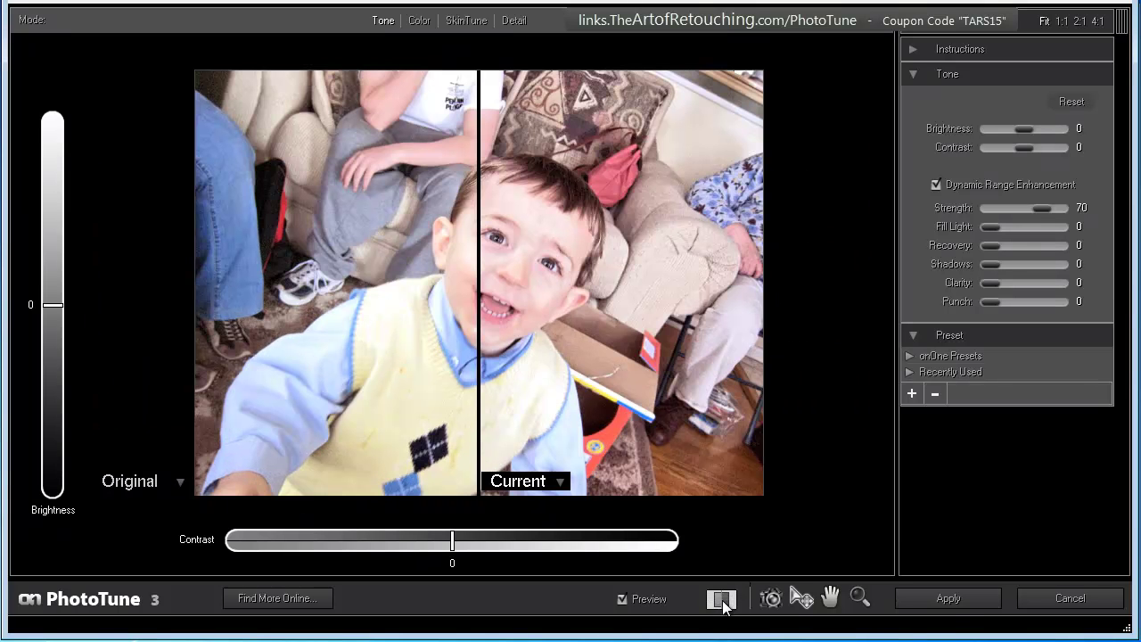
left_click(723, 602)
Zoom in twice on the boy's face and pan to frame it
left_click(830, 598)
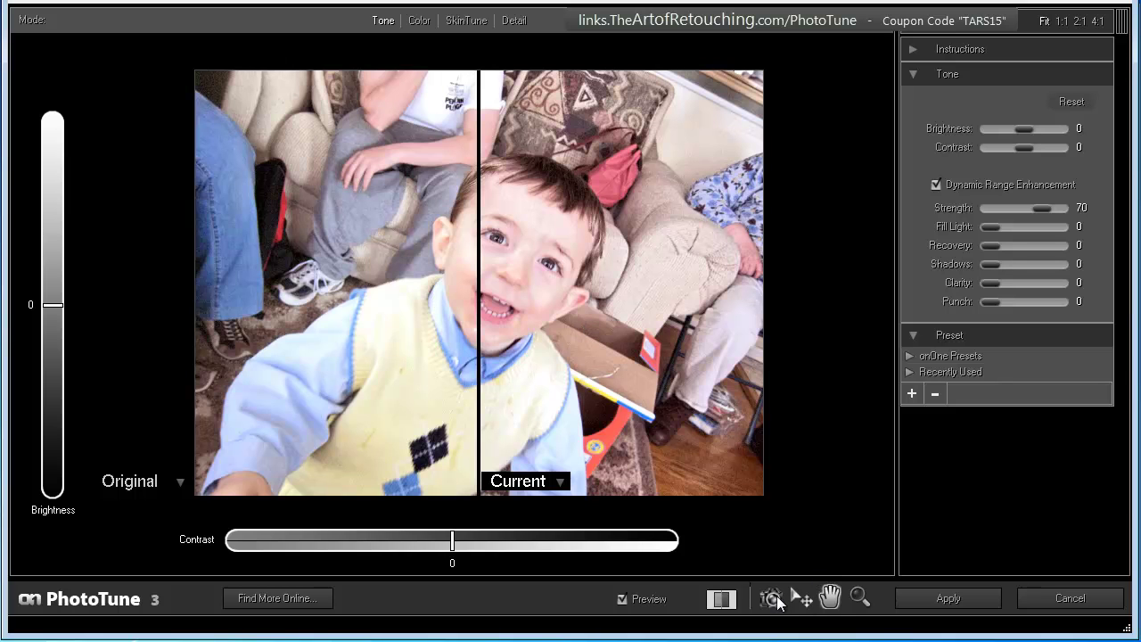
left_click(859, 597)
left_click(569, 303)
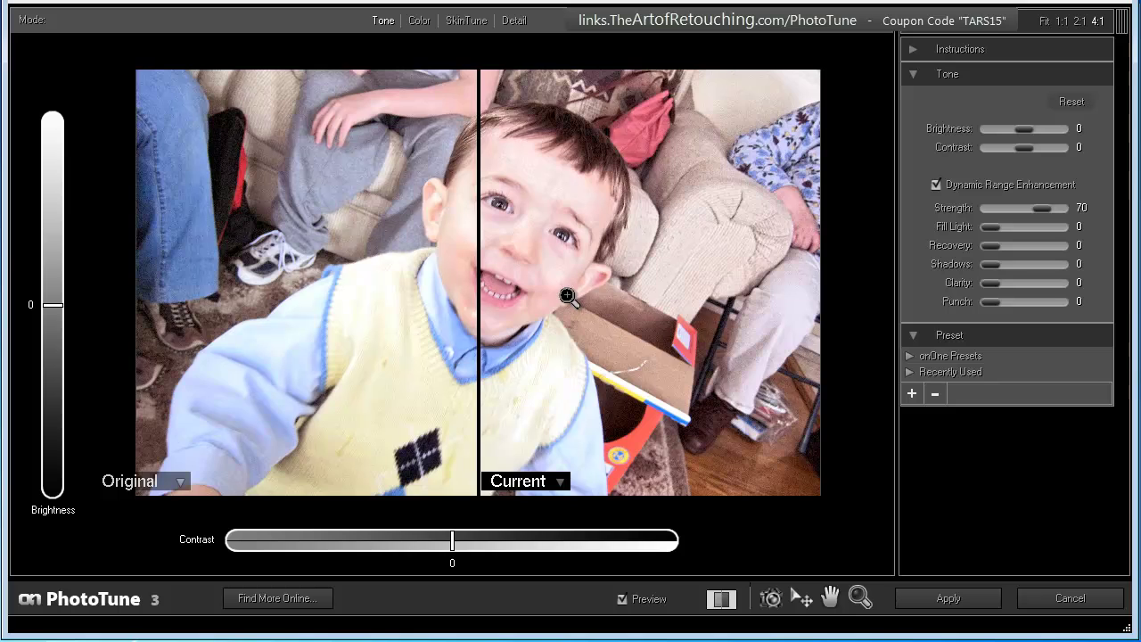
left_click(611, 325)
left_click(830, 598)
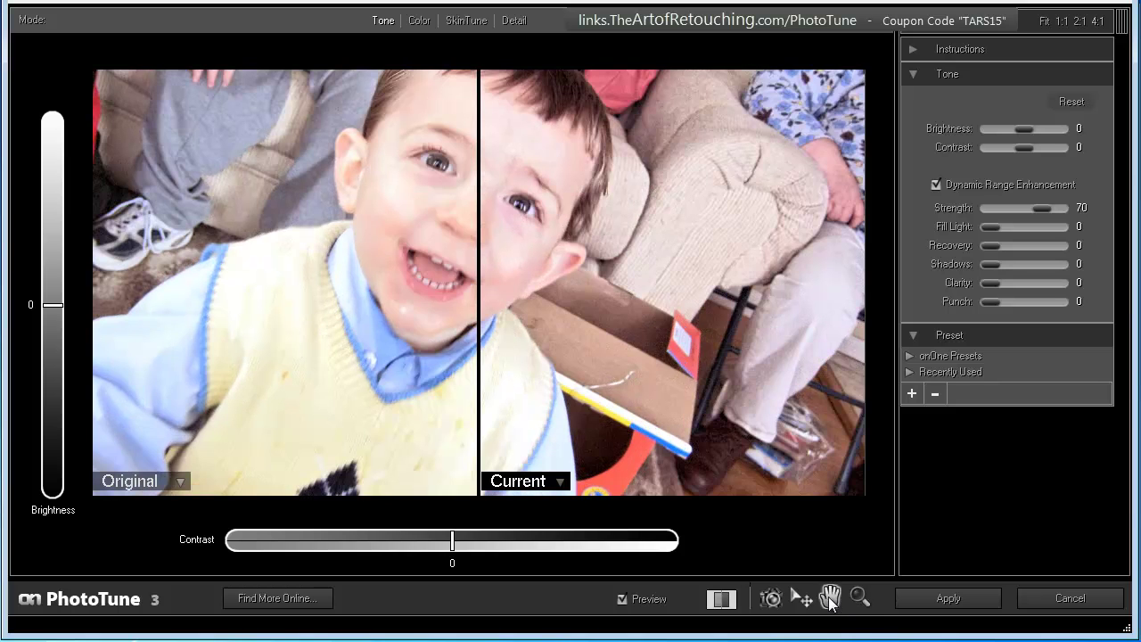
left_click_drag(551, 226, 580, 247)
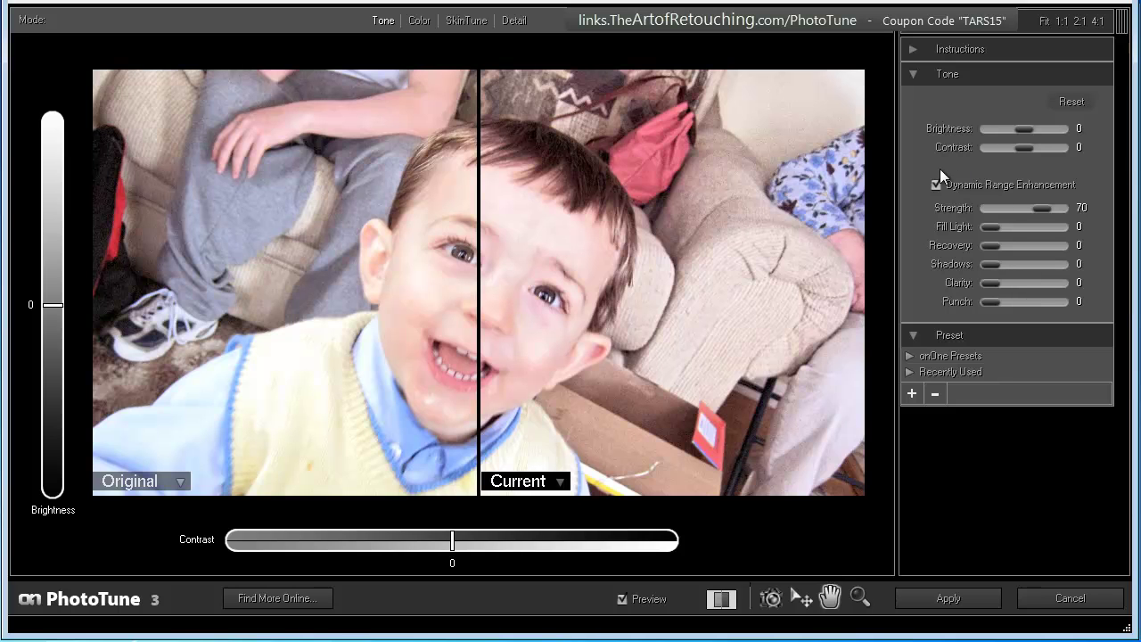
Set Contrast to 14 and Brightness to -26 in the Tone panel
left_click(1037, 148)
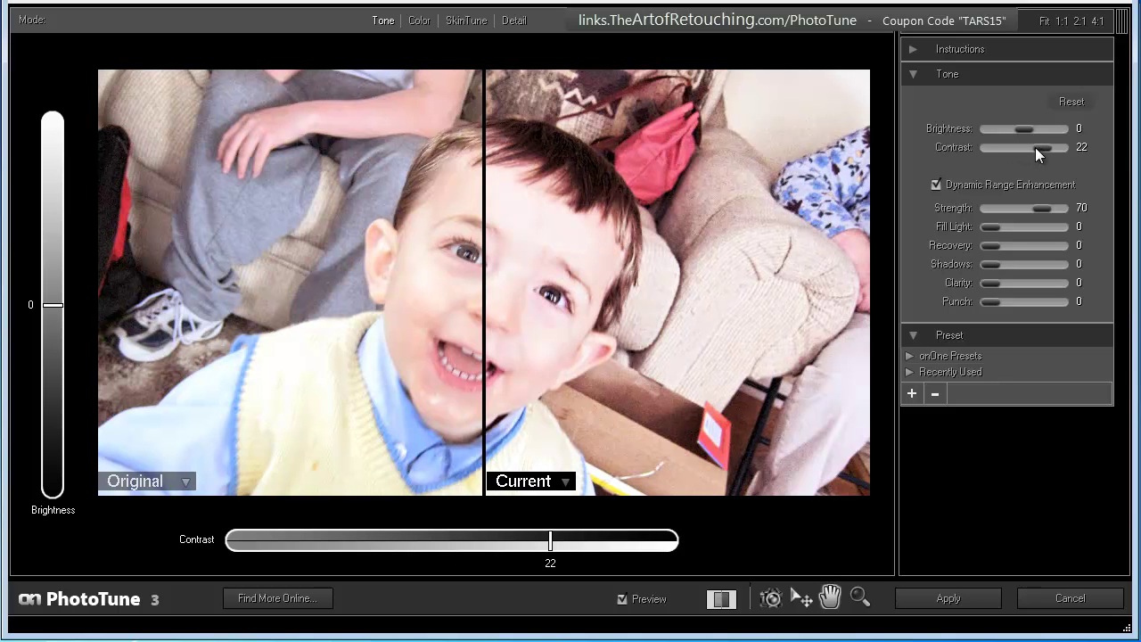
left_click_drag(1036, 148, 1015, 125)
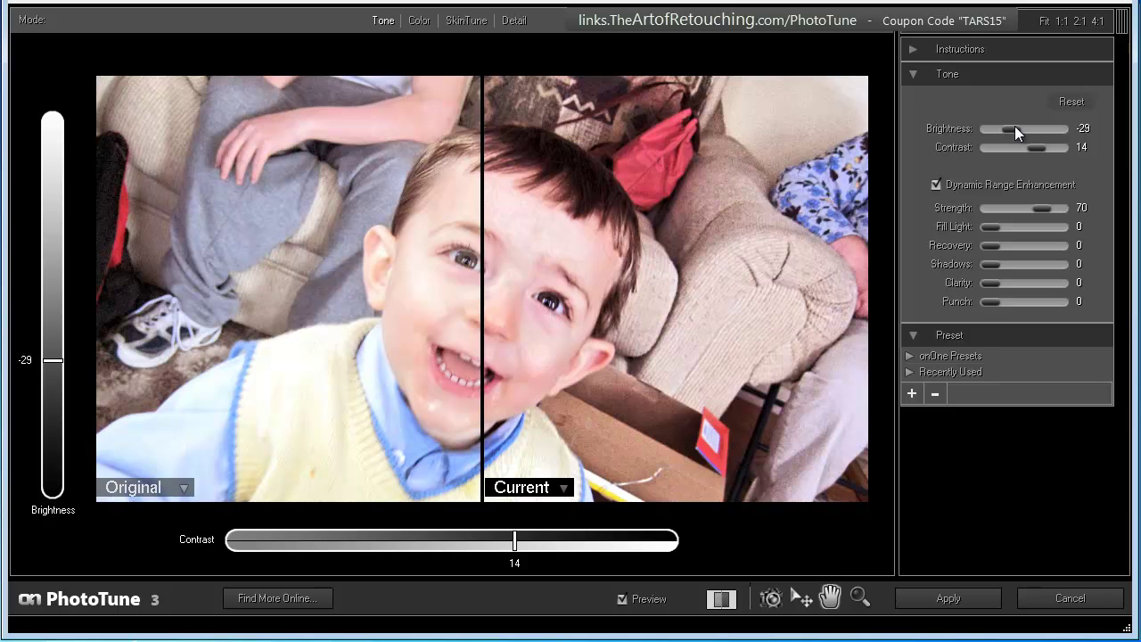
left_click_drag(1016, 126, 1016, 125)
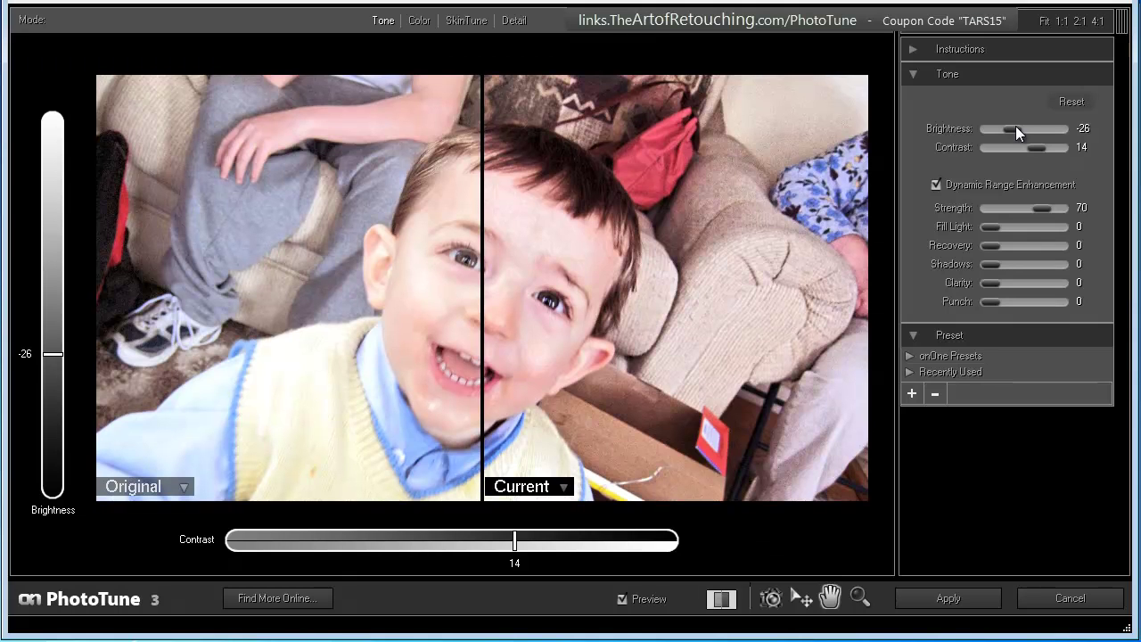
left_click_drag(585, 309, 468, 314)
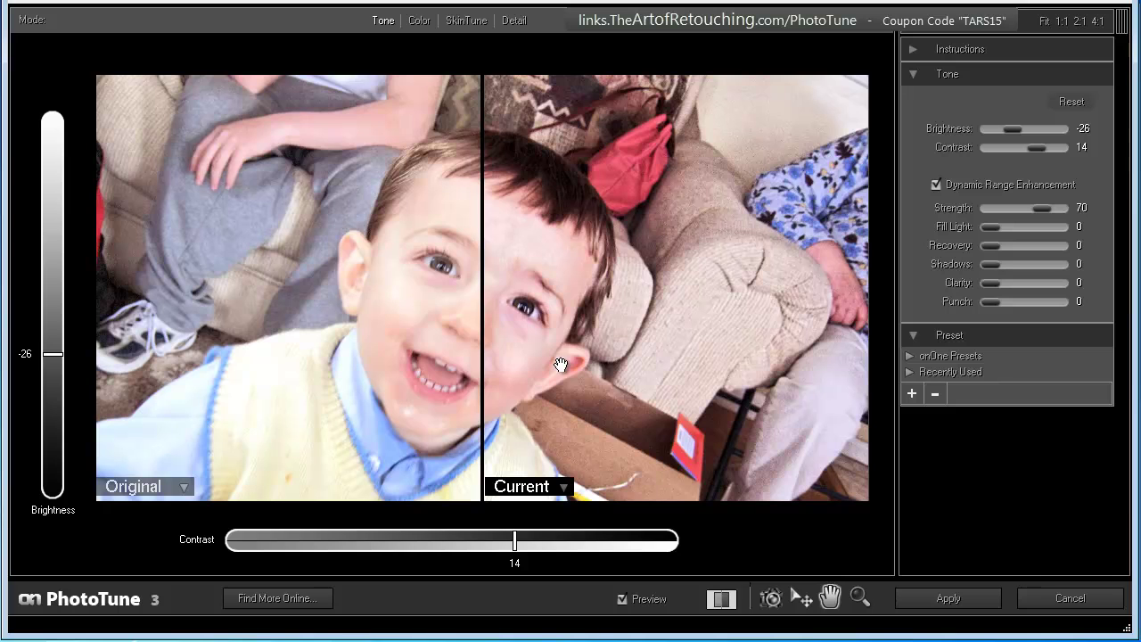
Turn off Dynamic Range Enhancement and raise Recovery to 43
left_click(937, 184)
left_click(936, 184)
left_click(937, 184)
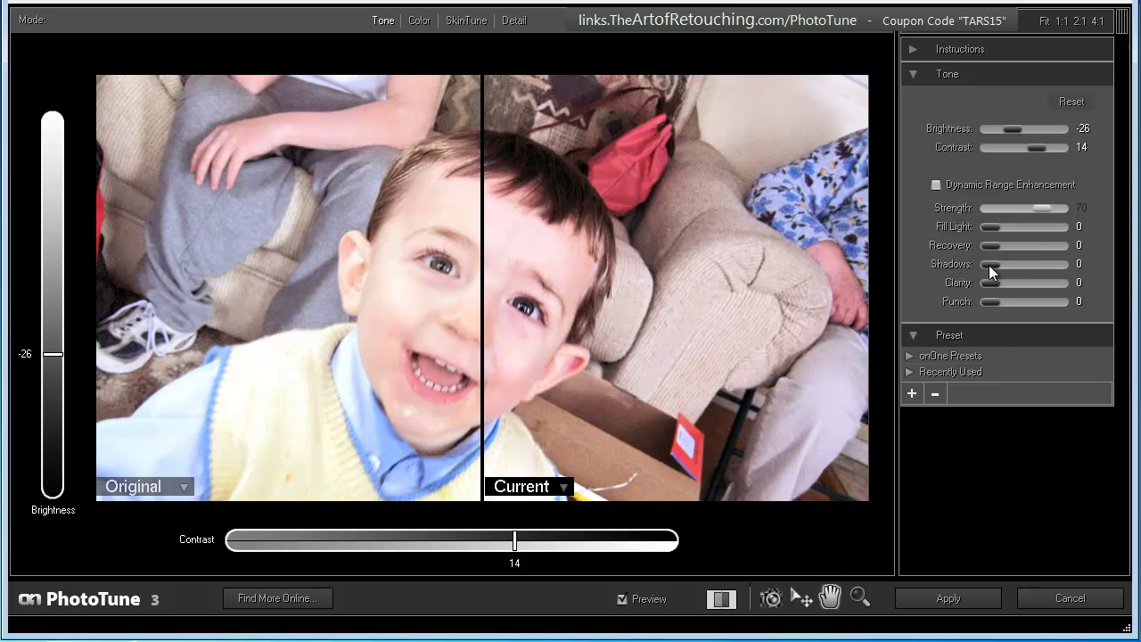
left_click_drag(992, 246, 1016, 244)
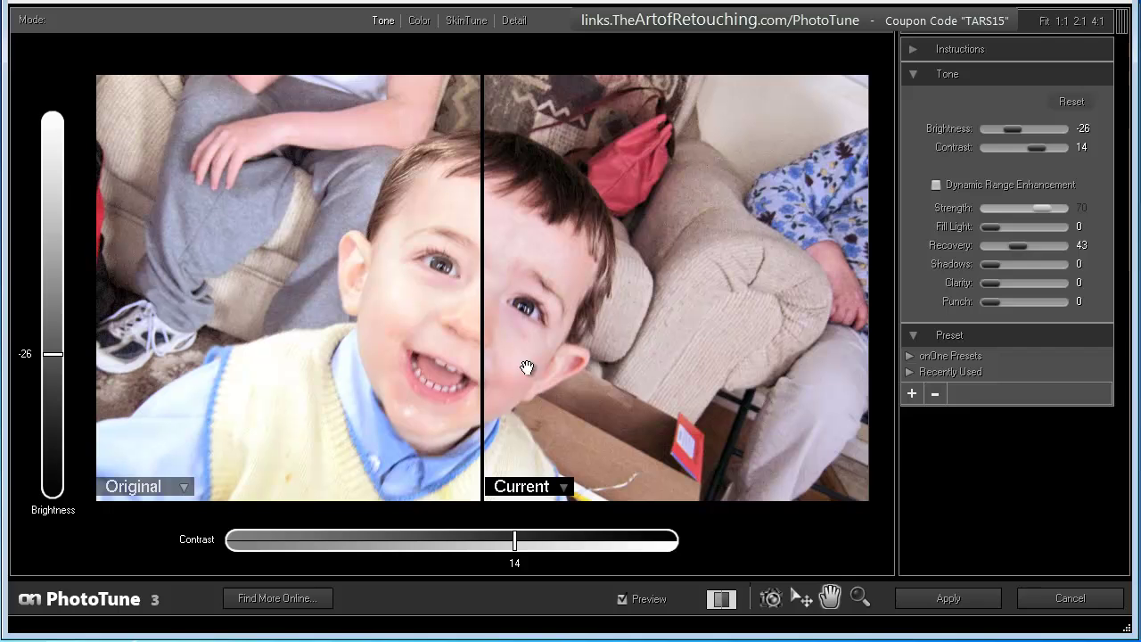
left_click(421, 21)
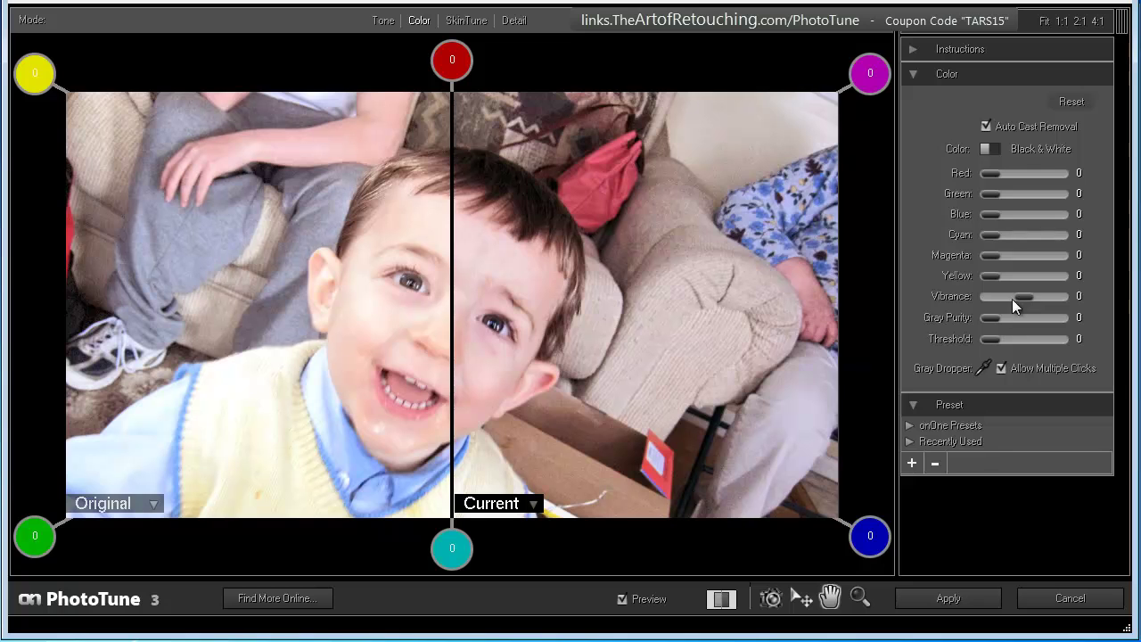
Enter Yellow 5 and Vibrance 10 in the Color panel value boxes
double_click(1080, 276)
type("5")
key("Return")
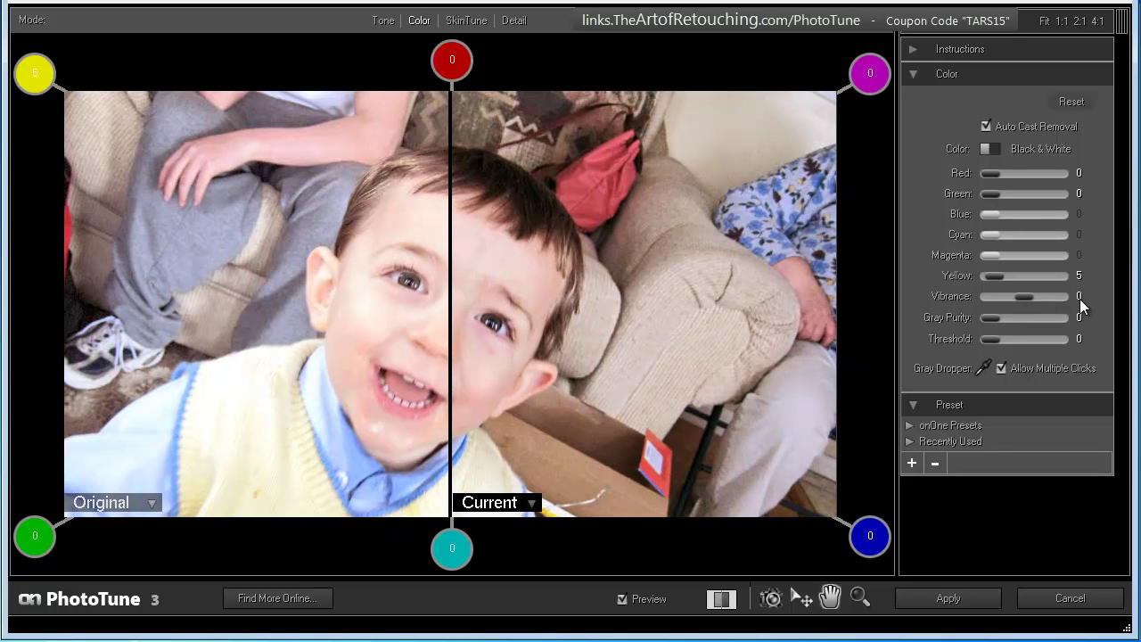
double_click(1080, 297)
type("10")
key("Return")
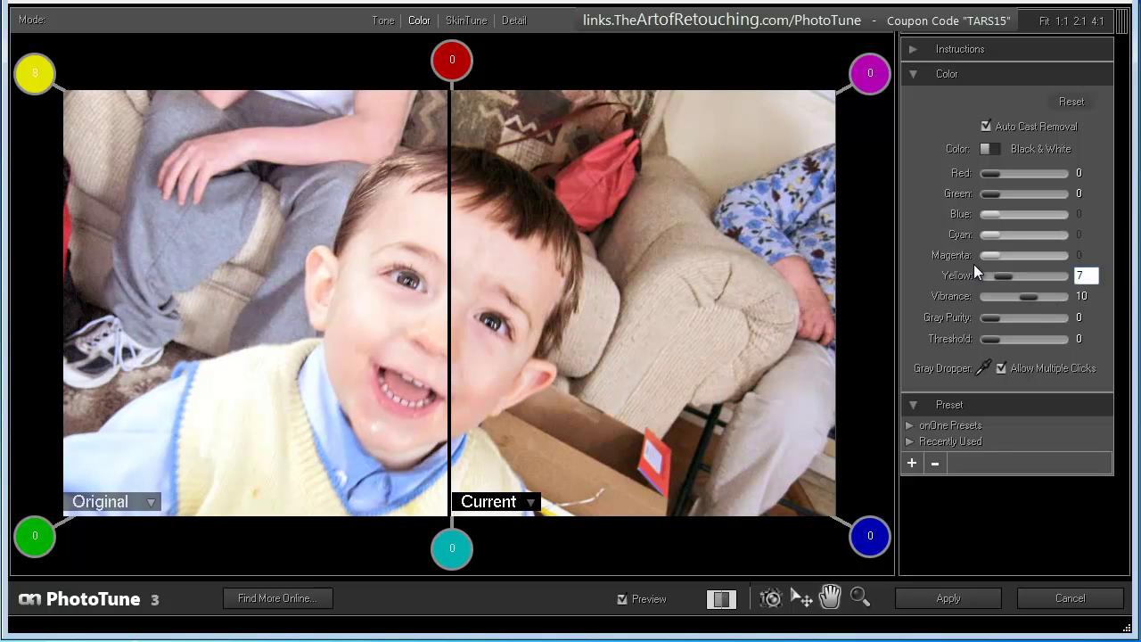
Commit Yellow at 7, then sample the boy's cheek as skin tone and set warmth to 21
key("Return")
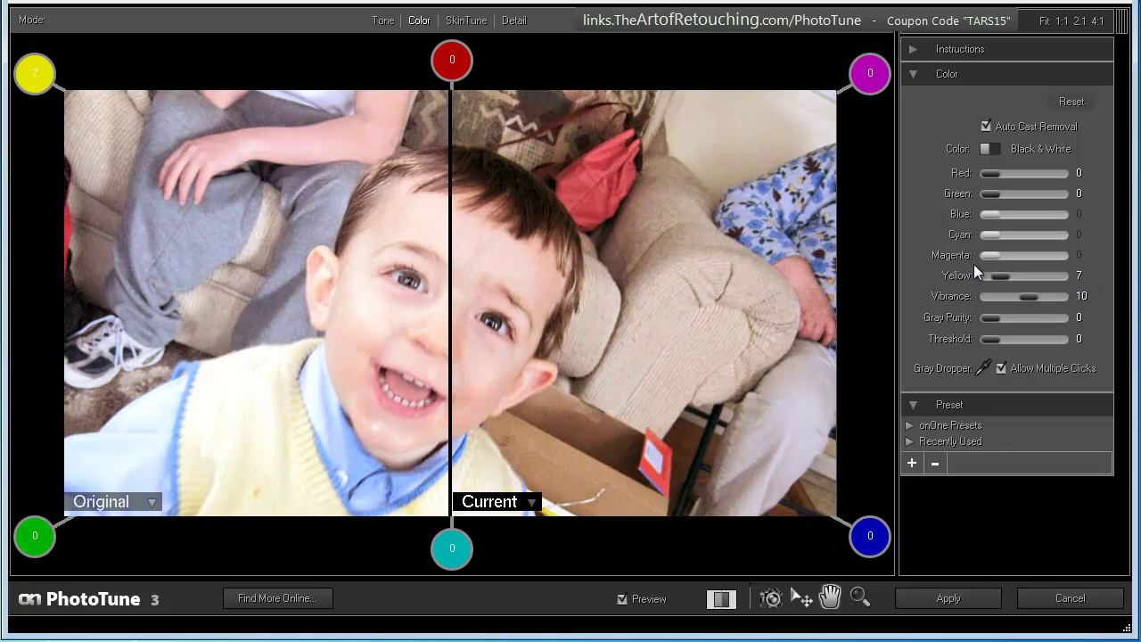
left_click(465, 21)
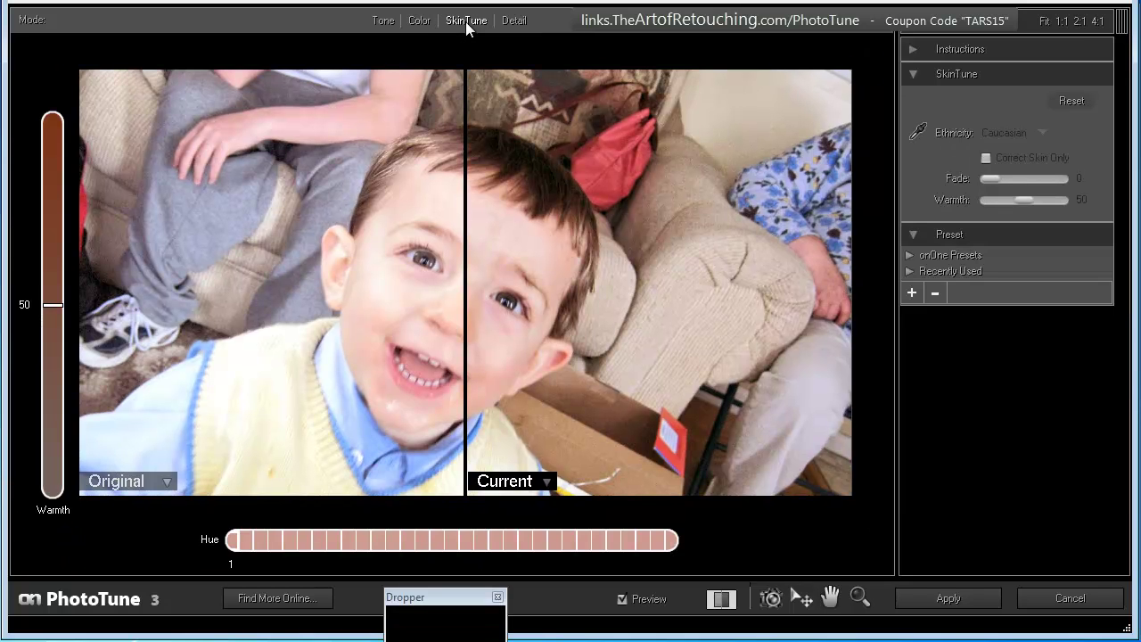
left_click(376, 312)
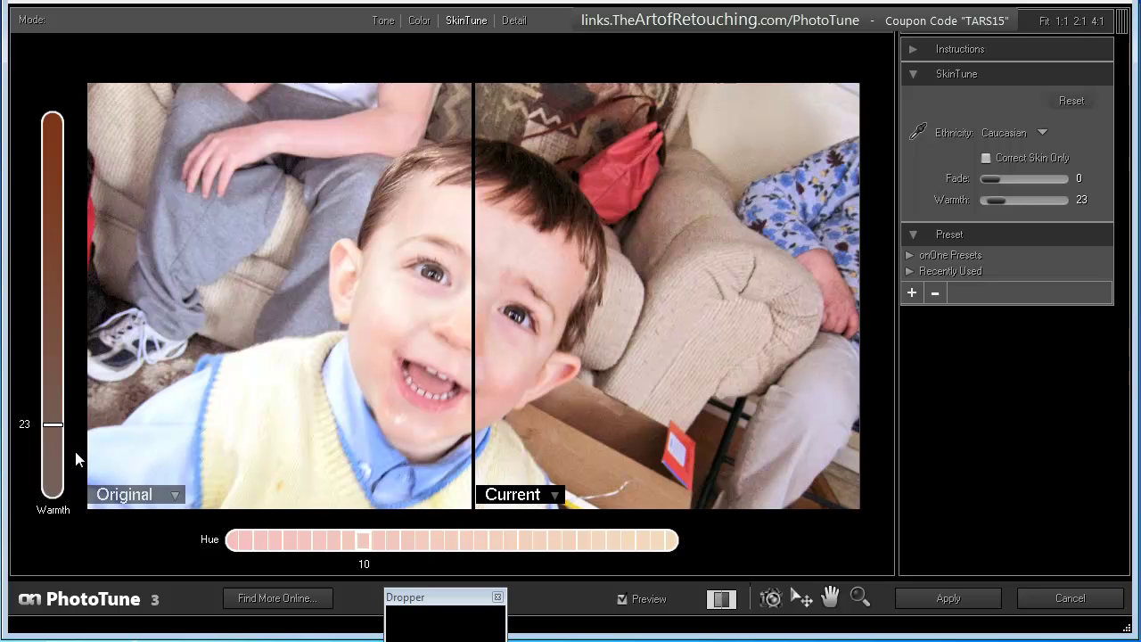
left_click_drag(51, 428, 53, 339)
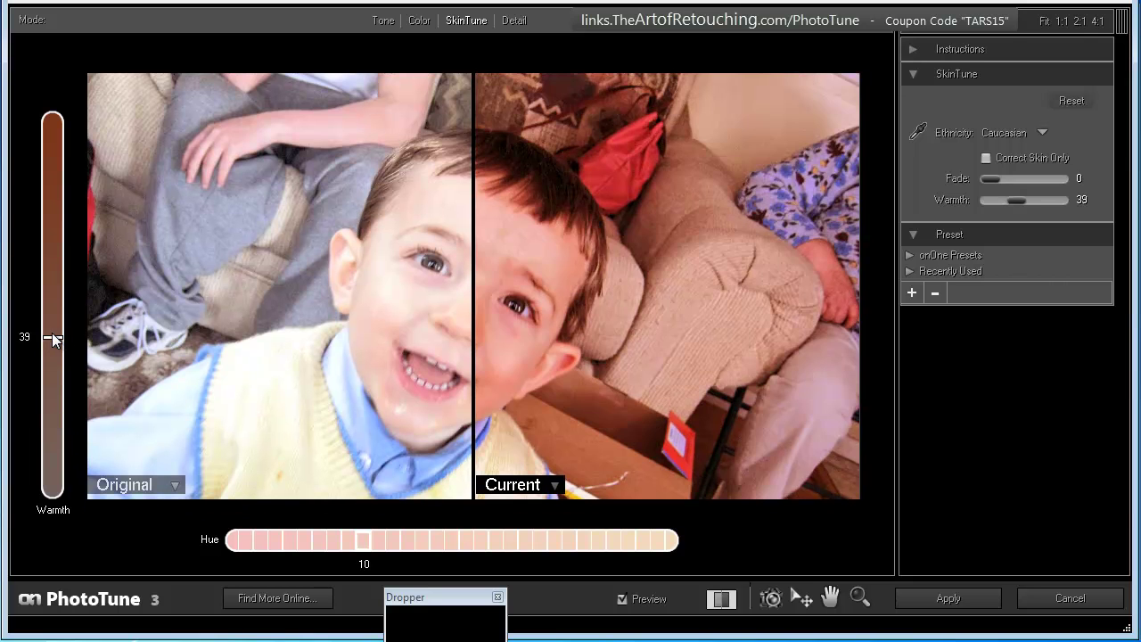
left_click(54, 431)
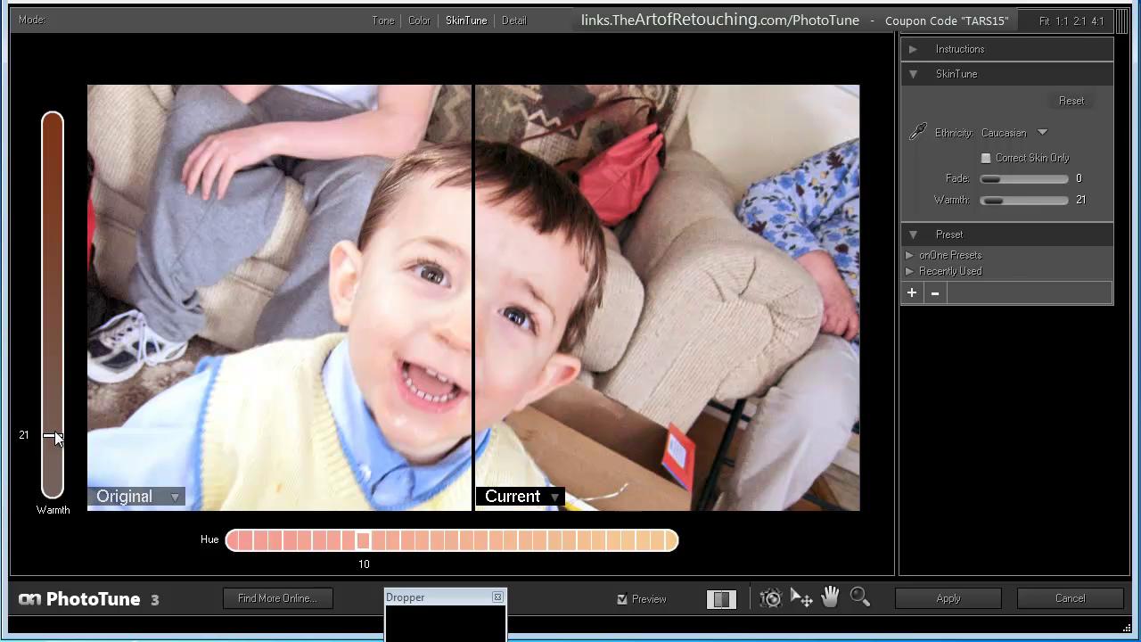
Leave the skin hue at 8 and ethnicity at Caucasian, then bring up the Detail settings
left_click(584, 542)
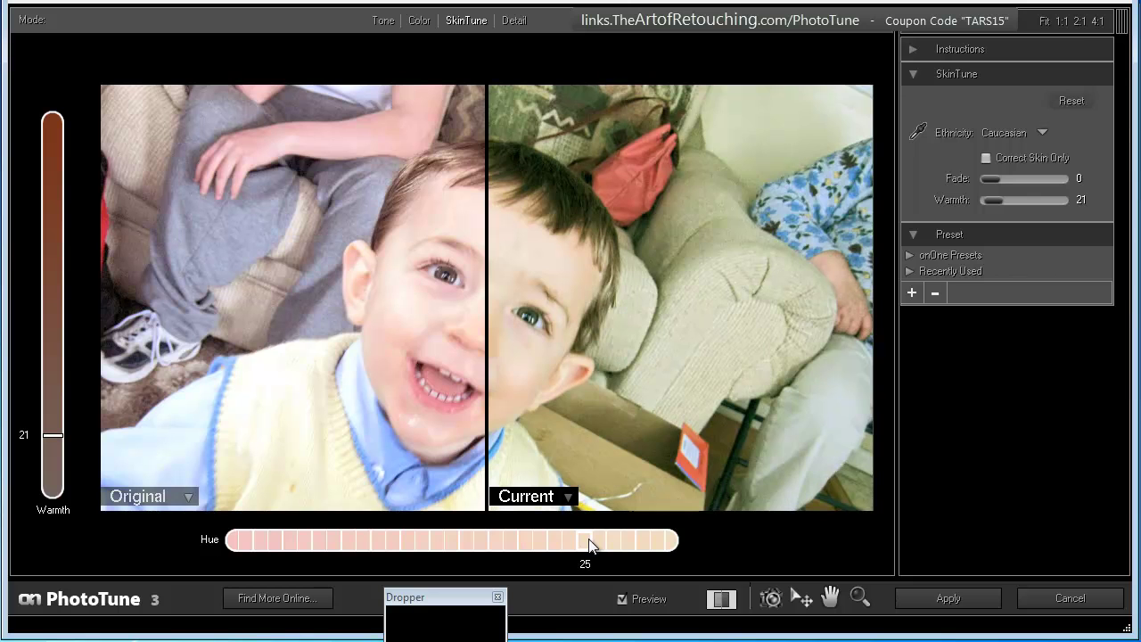
left_click(334, 541)
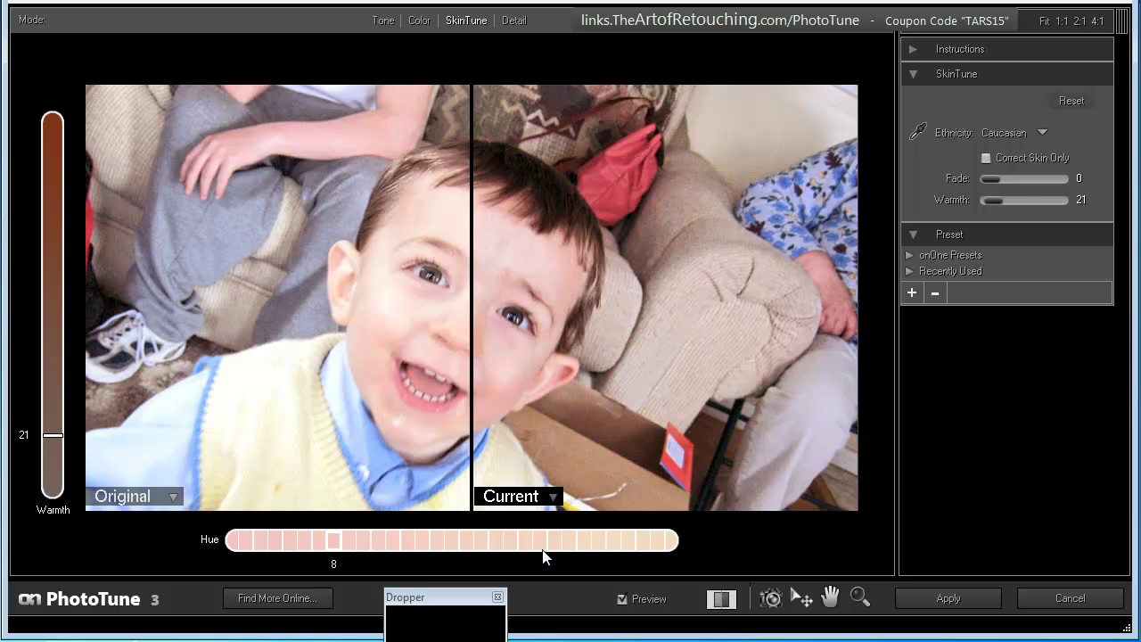
left_click(1033, 133)
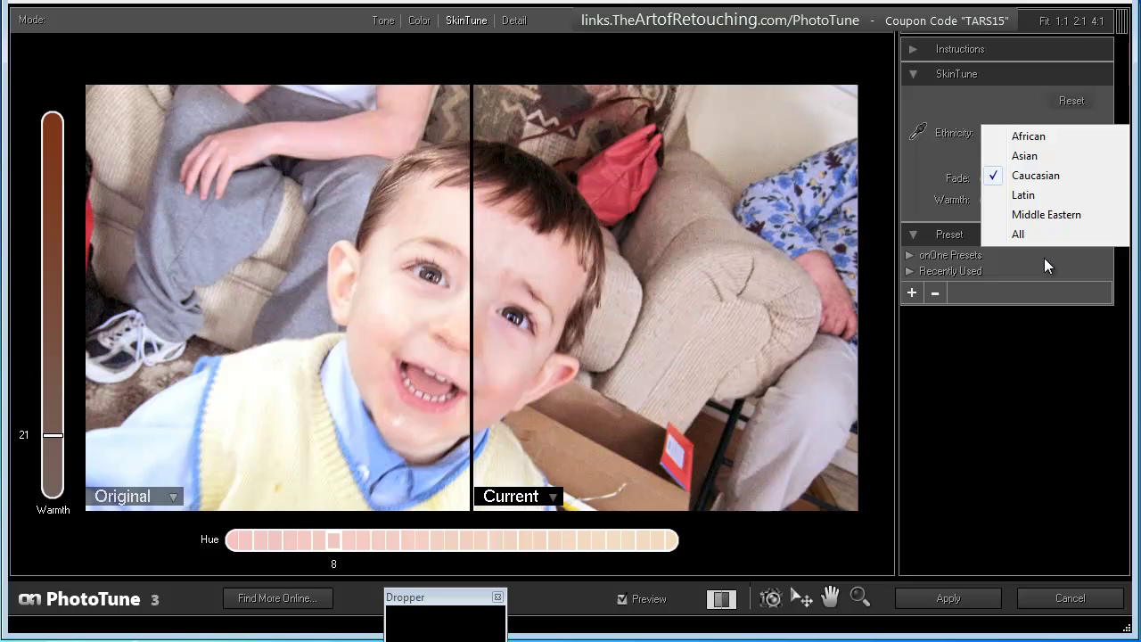
left_click(1032, 375)
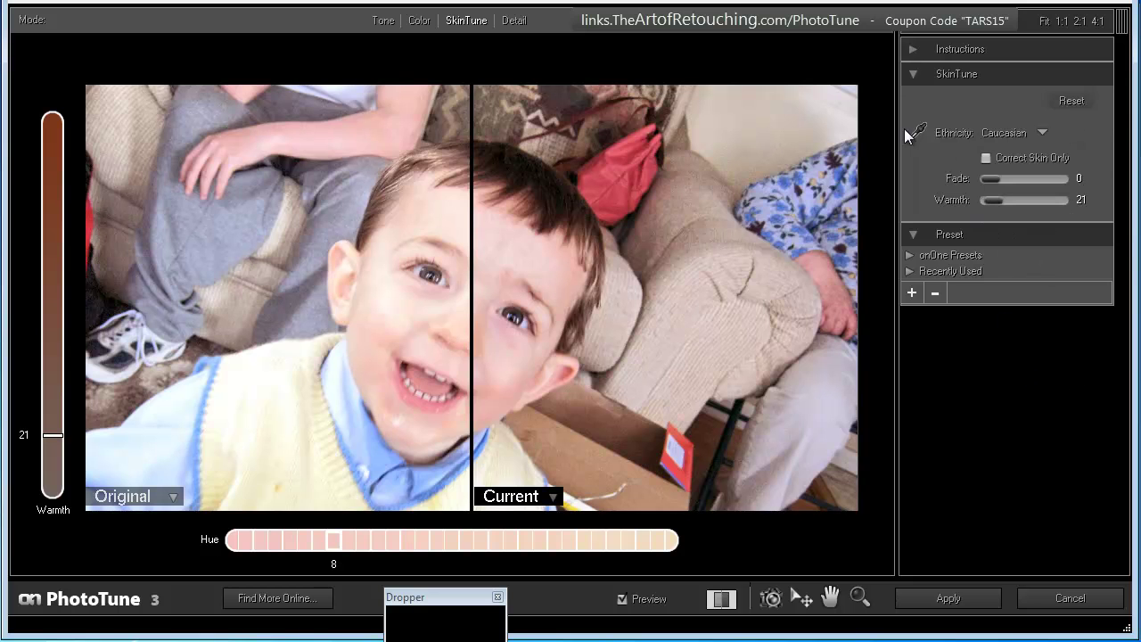
left_click(531, 20)
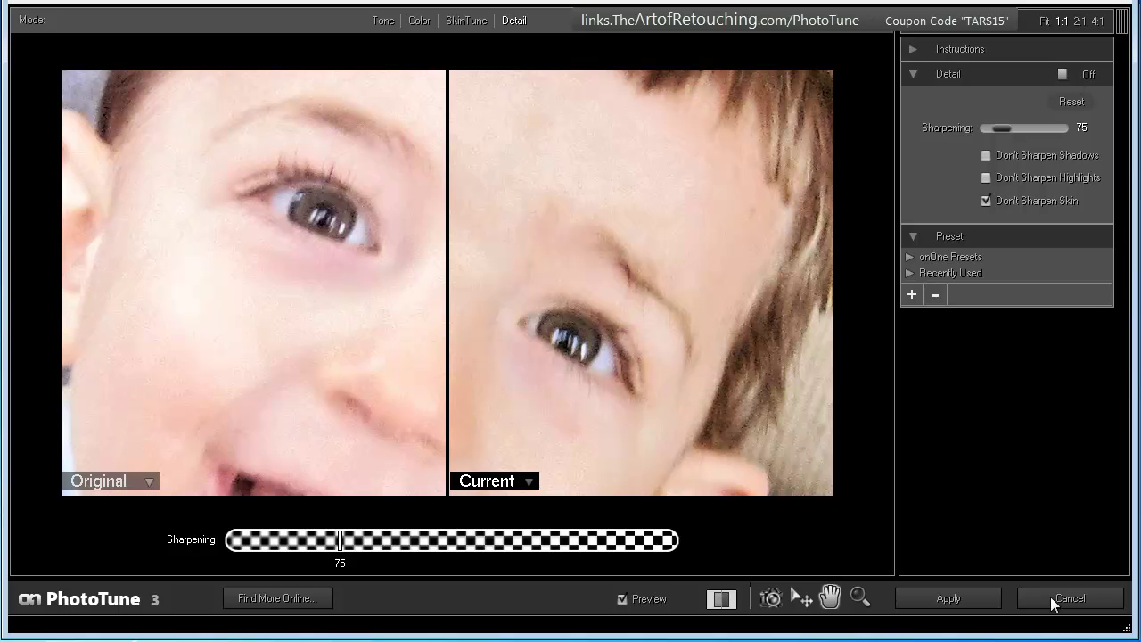
Apply the PhotoTune corrections, returning the boy portrait to Photoshop
left_click(981, 600)
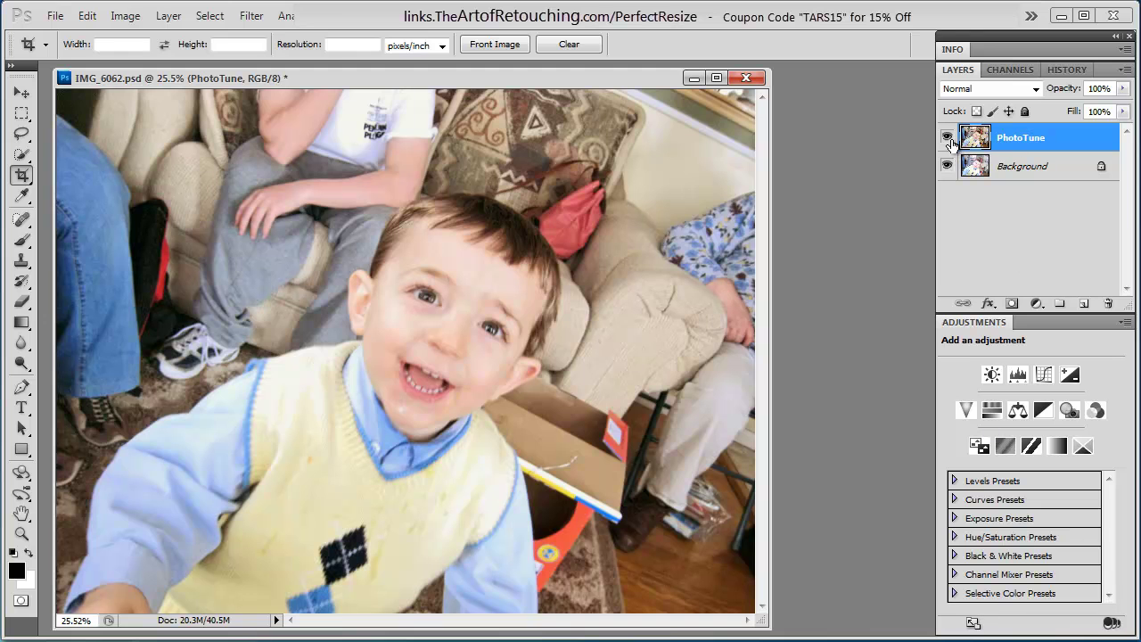
Toggle the PhotoTune layer's visibility repeatedly to compare the portrait before and after
left_click(951, 141)
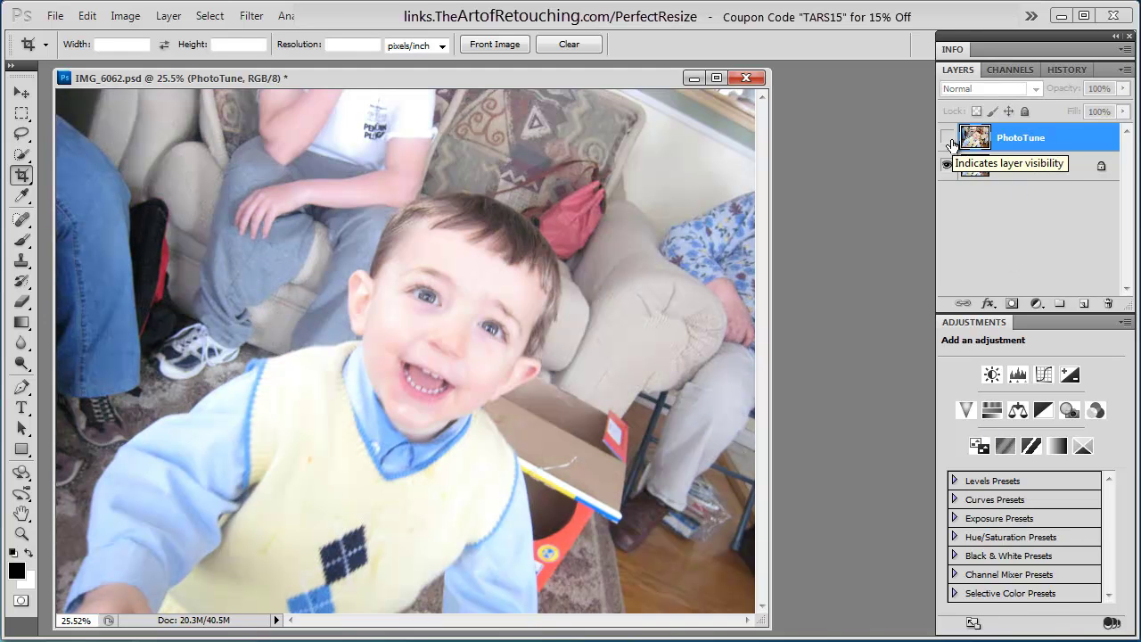
left_click(948, 139)
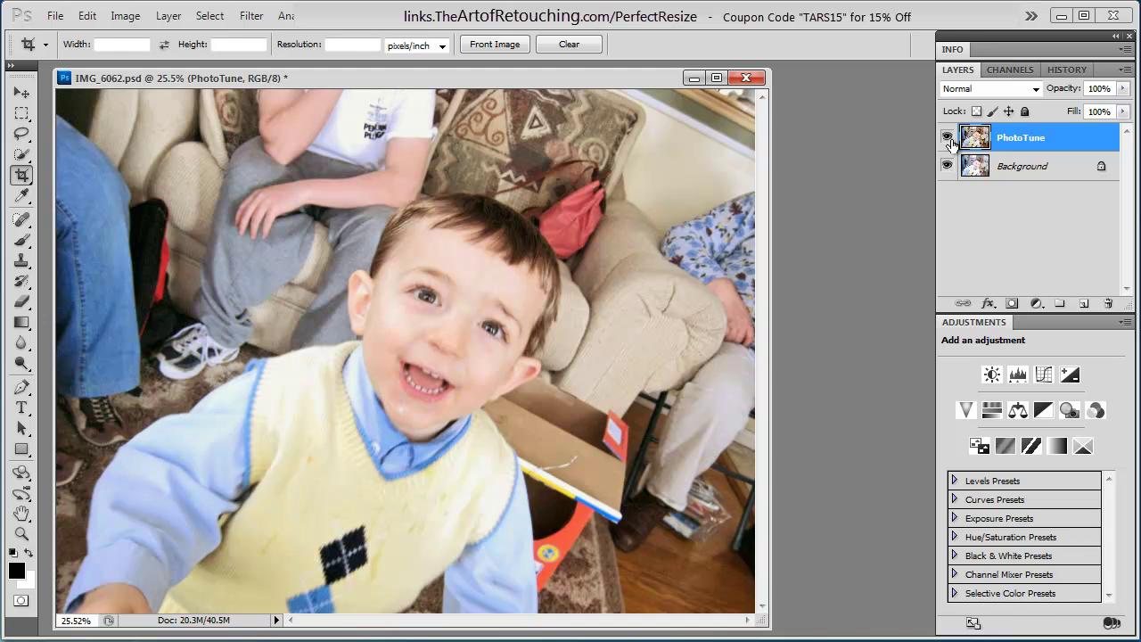
left_click(948, 138)
left_click(948, 139)
left_click(949, 139)
left_click(949, 139)
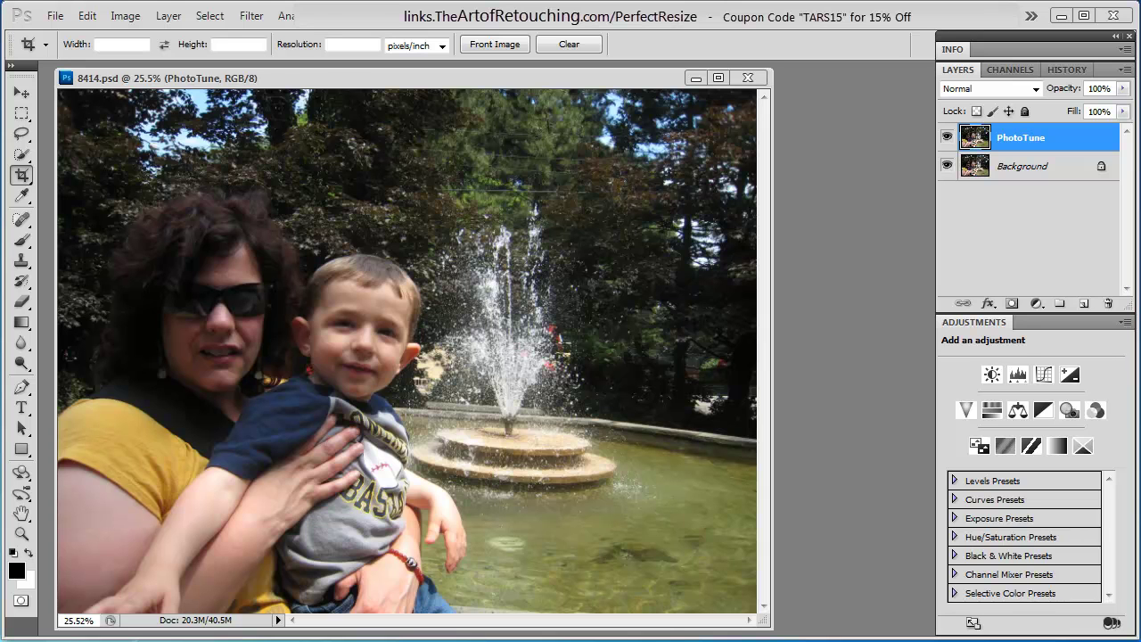
Launch PhotoTune on the fountain photo in Pro Mode and set Dynamic Range strength to 40
left_click(55, 16)
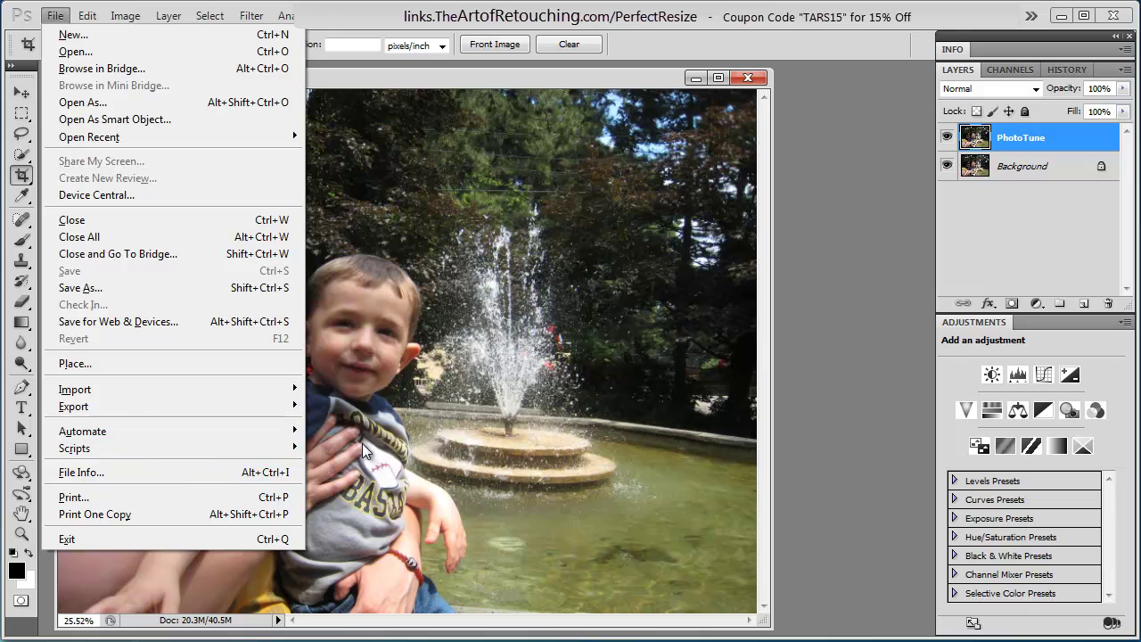
mouse_move(249, 430)
left_click(419, 472)
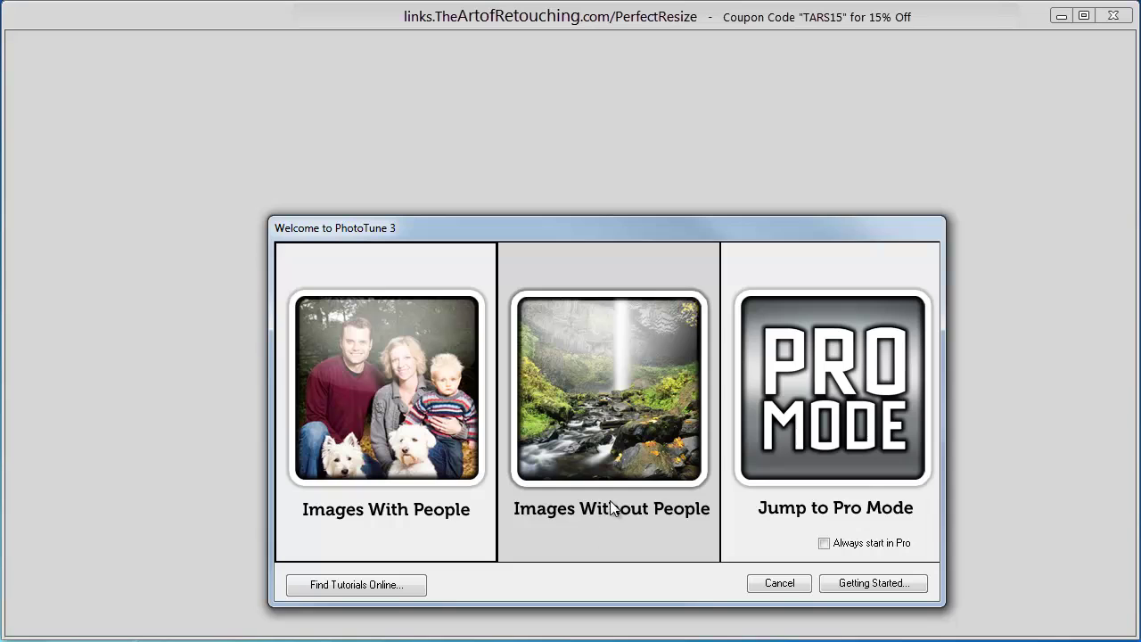
left_click(877, 385)
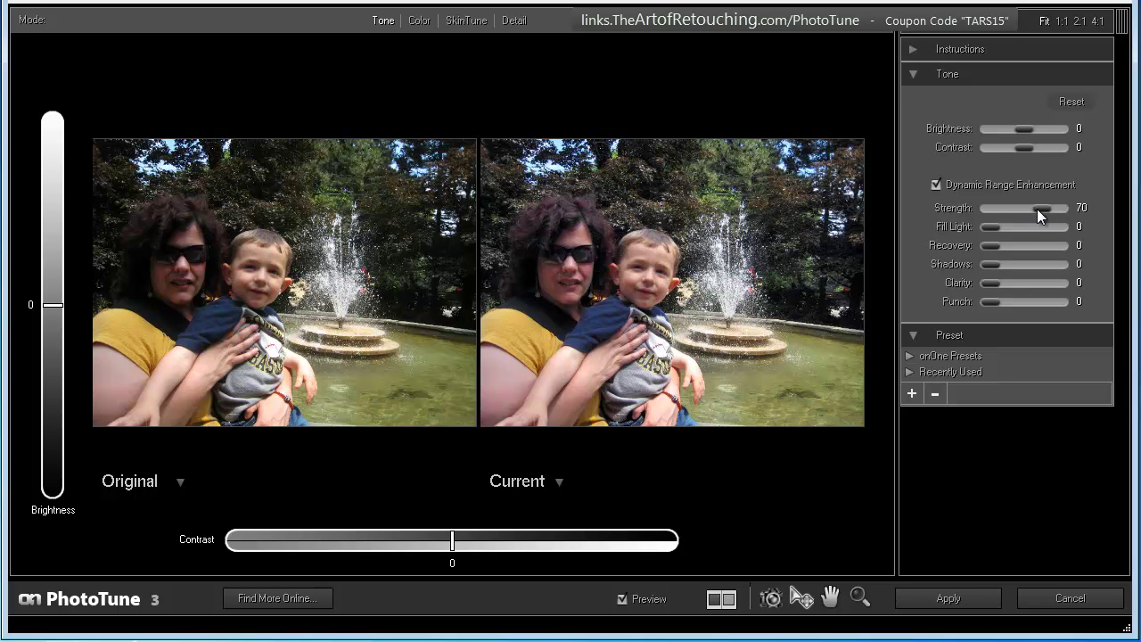
left_click_drag(1034, 209, 1013, 208)
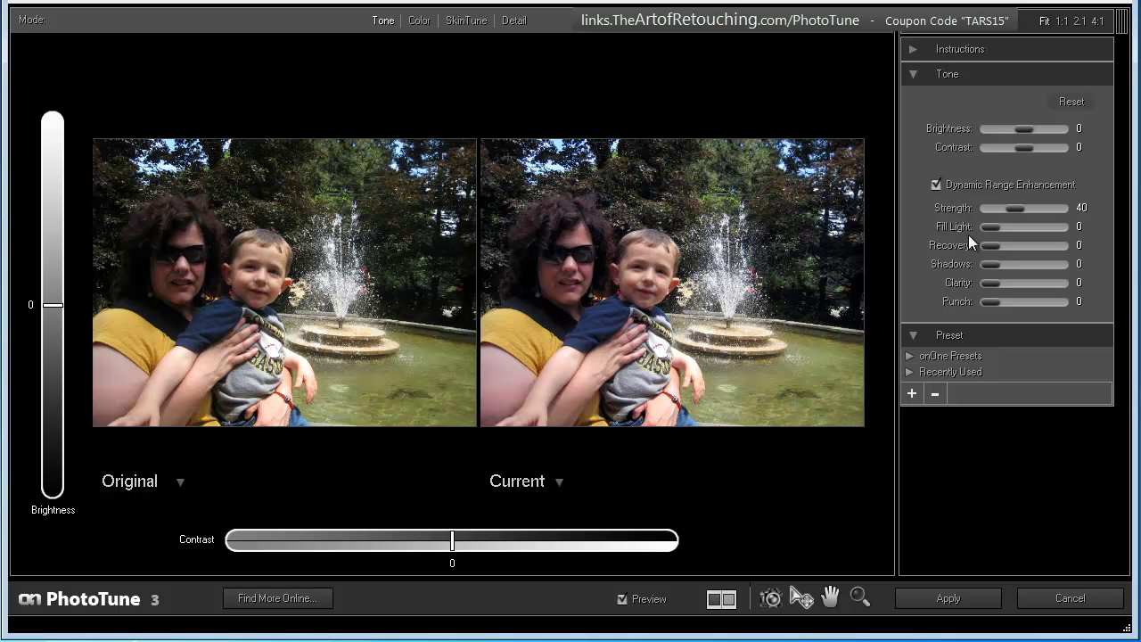
Preview Fill Light and Recovery at 100, then settle both at 7
left_click_drag(988, 228, 1057, 231)
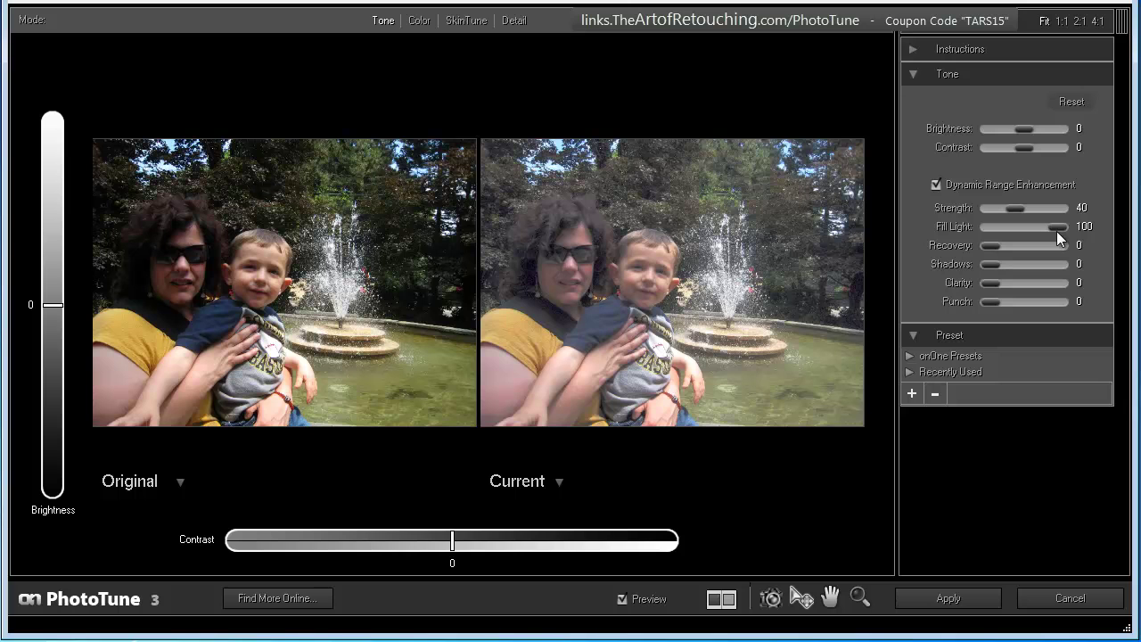
left_click_drag(1054, 231, 992, 221)
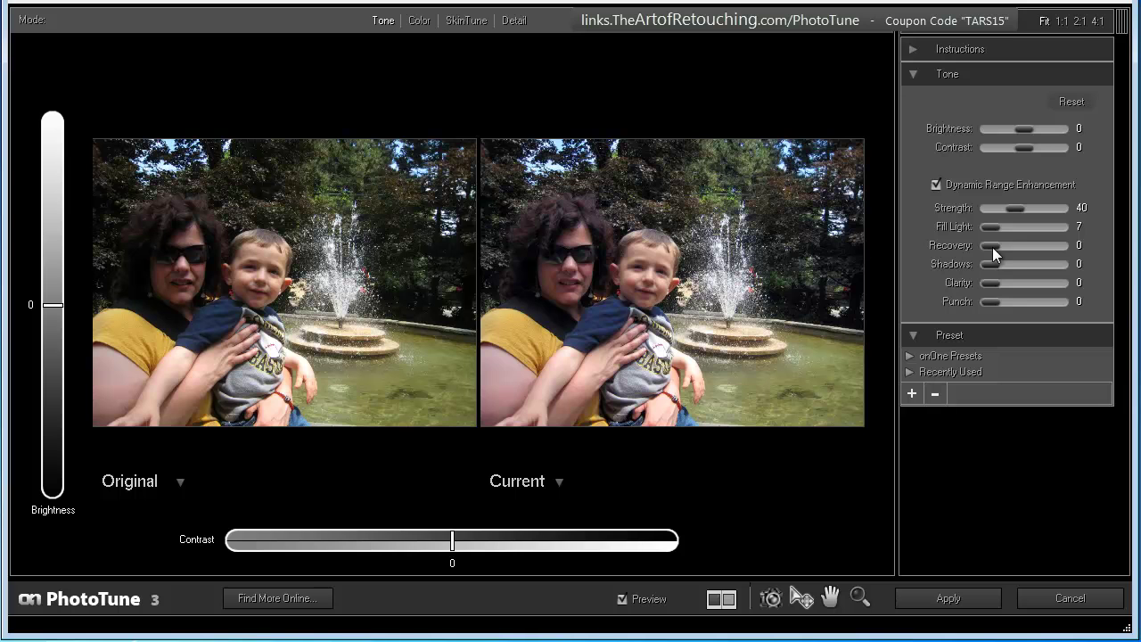
left_click_drag(994, 247, 1061, 254)
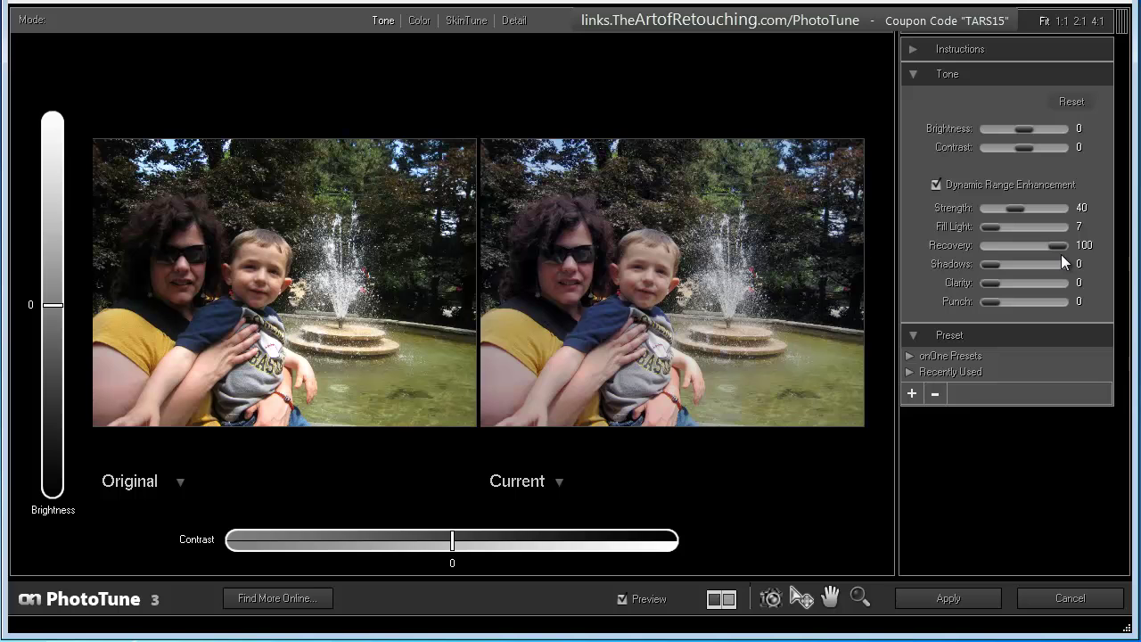
left_click_drag(1061, 254, 997, 246)
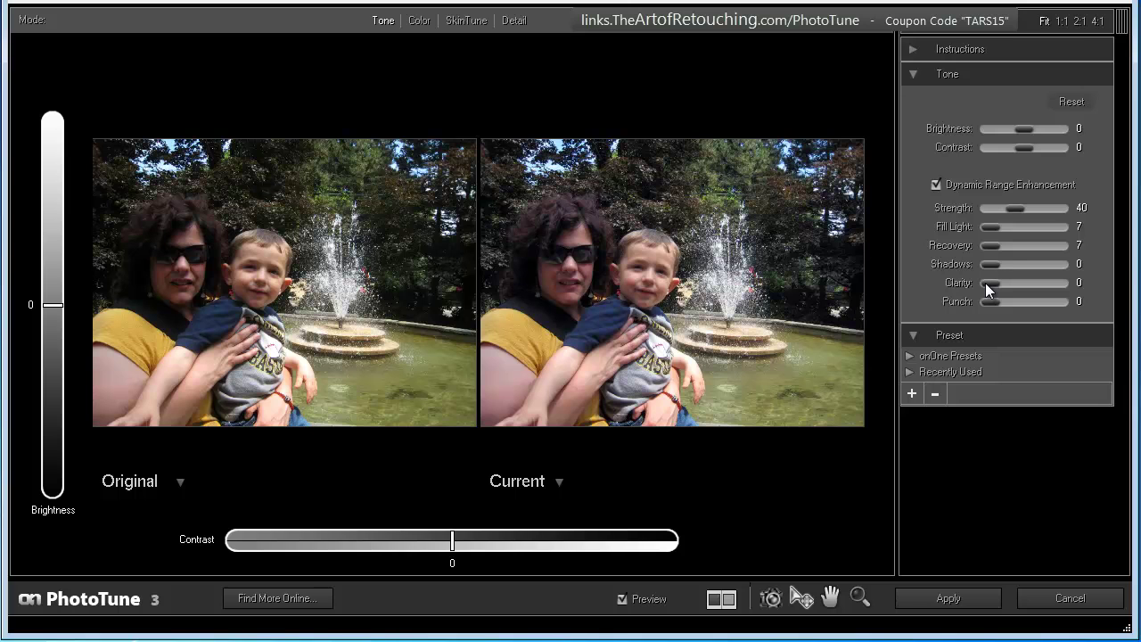
Preview Clarity at maximum, then enter an exact Clarity value of 10
left_click_drag(985, 283, 1063, 287)
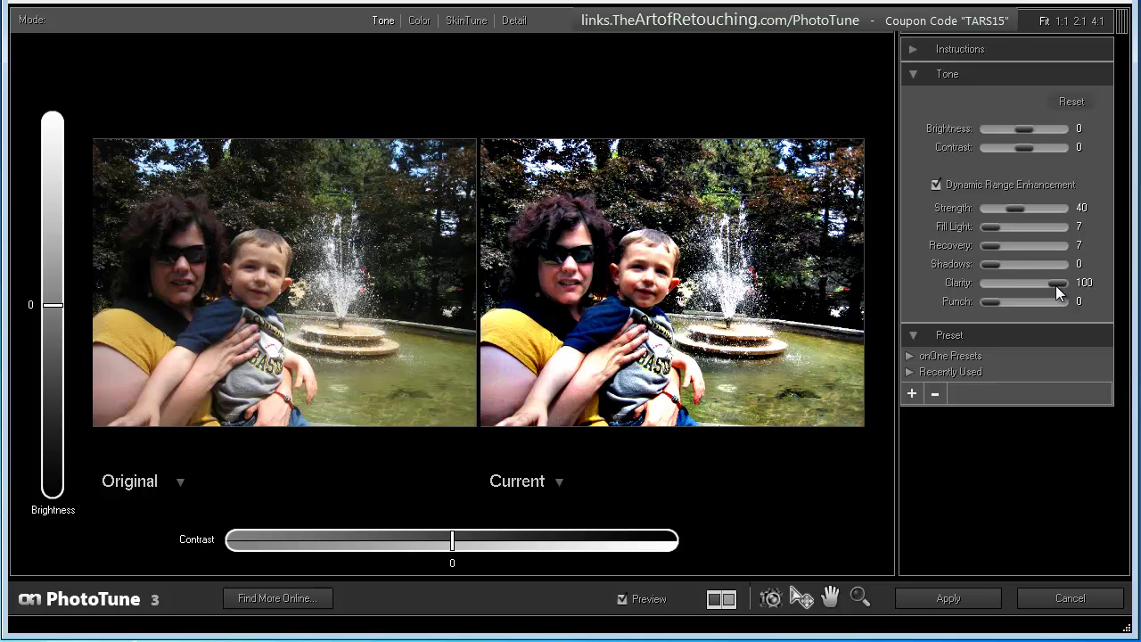
left_click(995, 287)
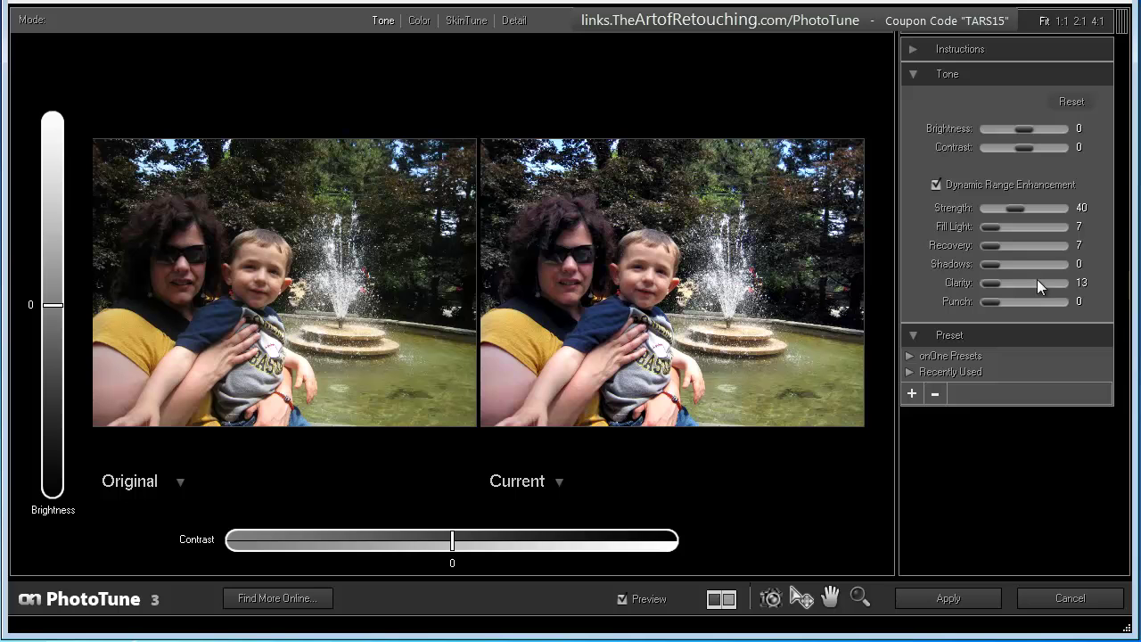
left_click(1082, 283)
type("10")
key("Return")
Check the onOne Presets, Color, SkinTune and Detail modes, then apply the corrections to 8414.psd
left_click(909, 356)
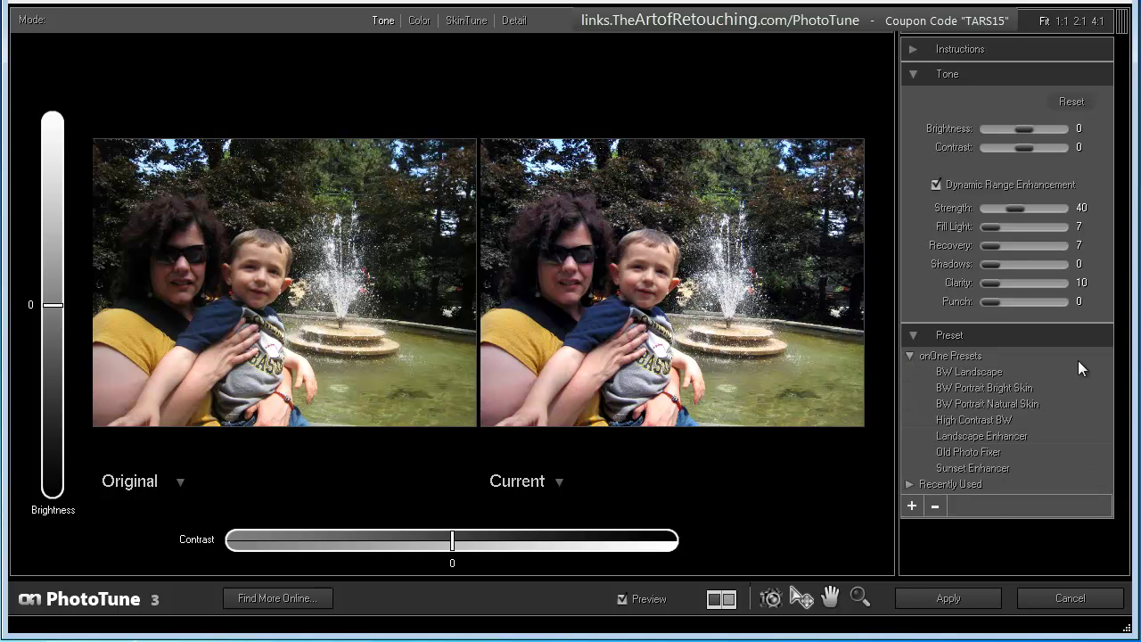
left_click(416, 20)
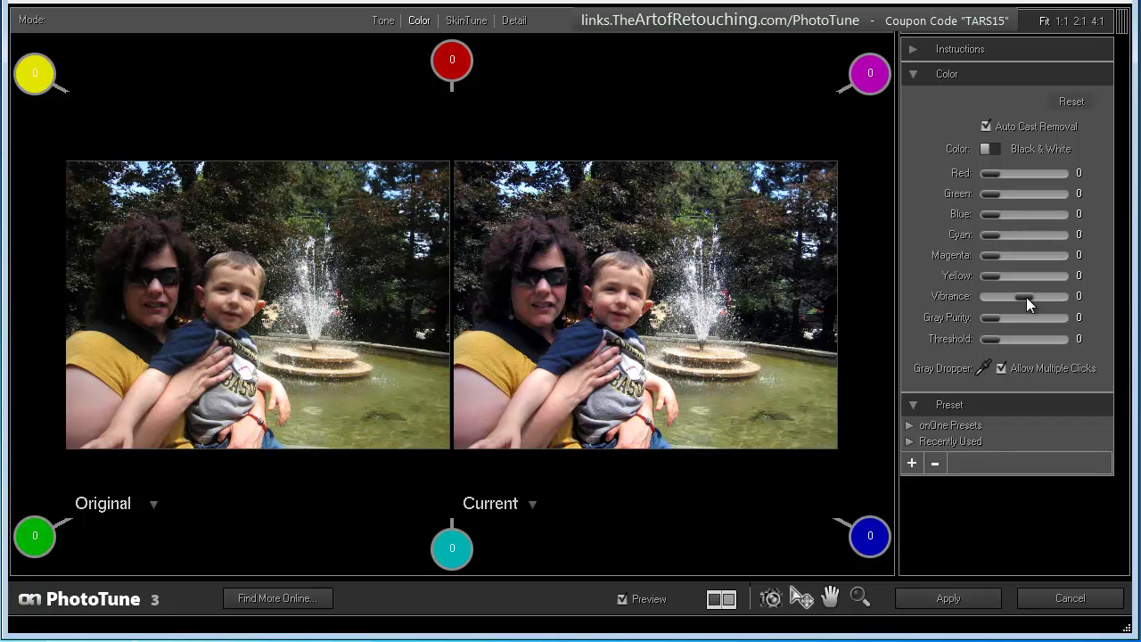
left_click(467, 21)
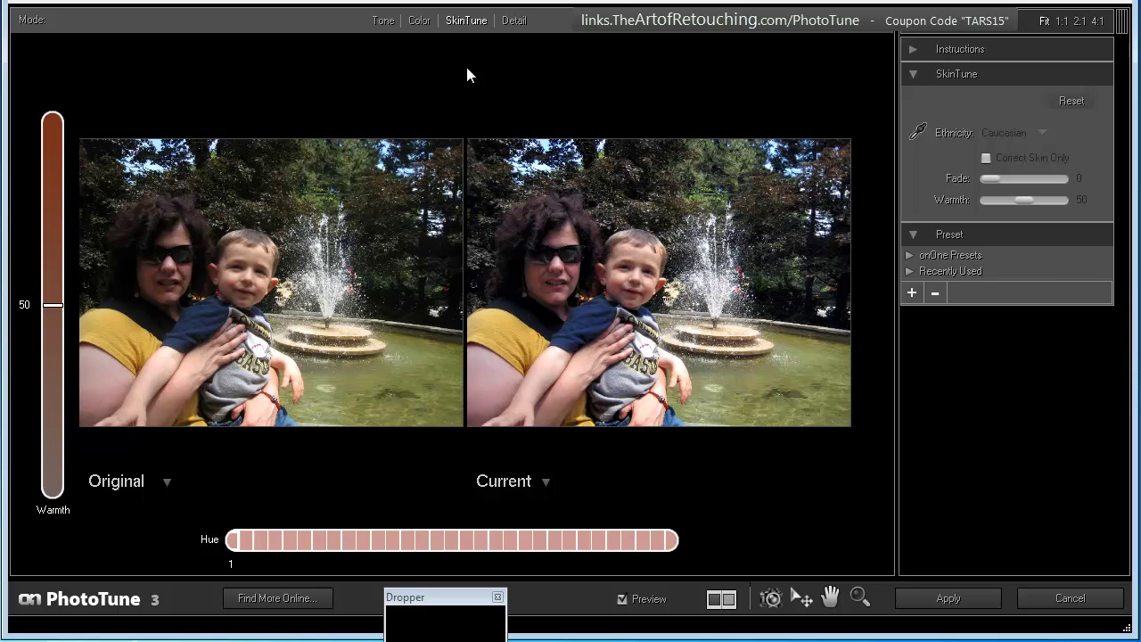
left_click(515, 20)
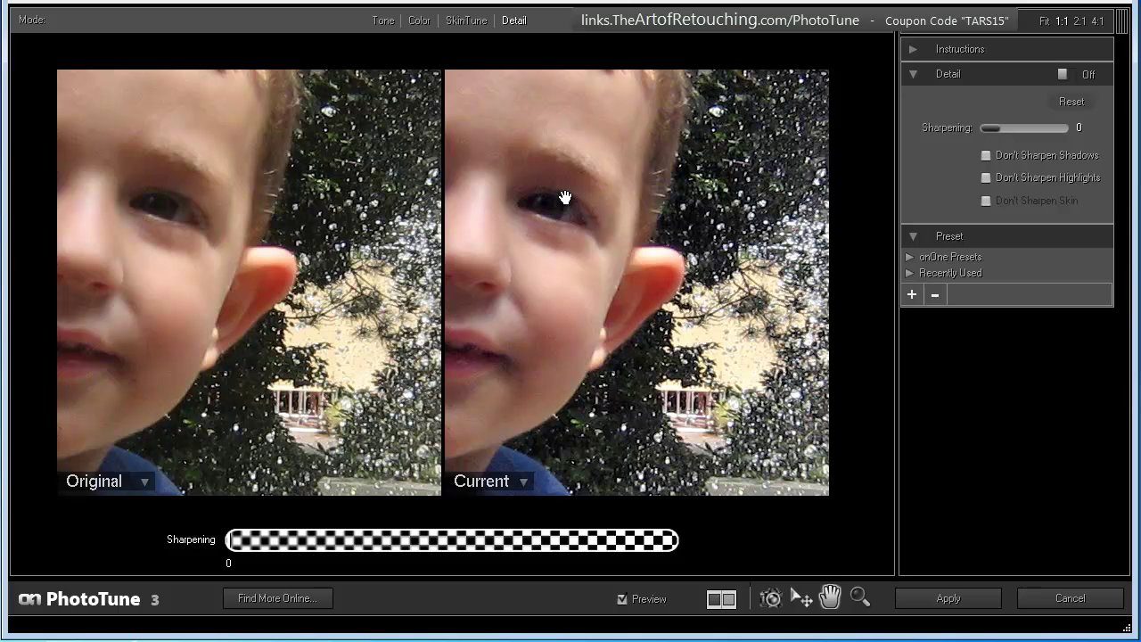
left_click(959, 605)
left_click(947, 138)
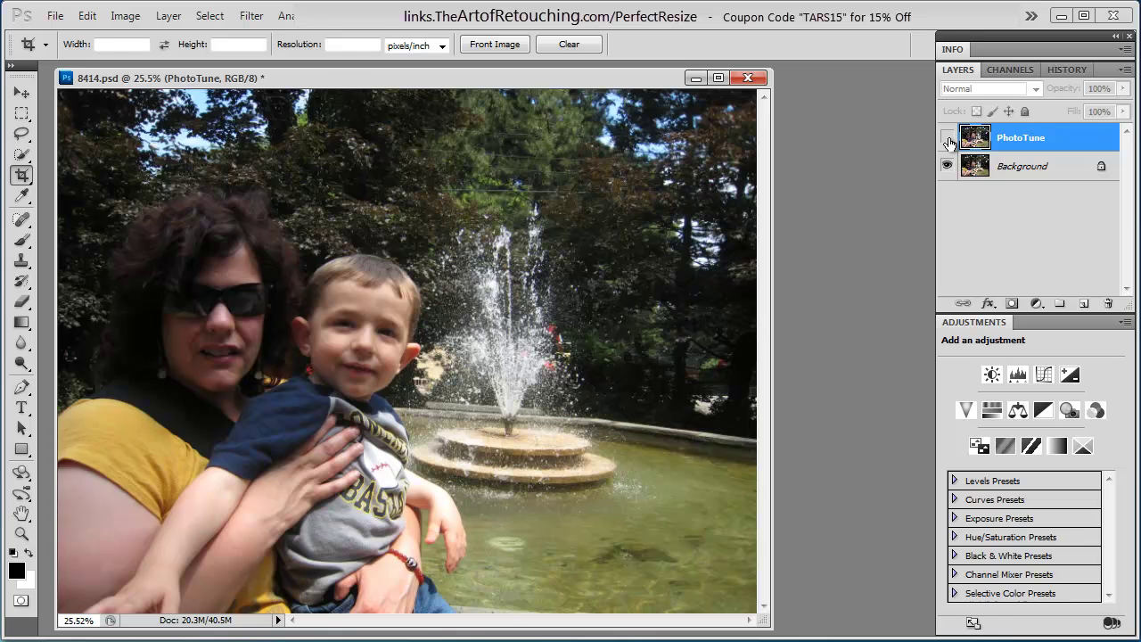
left_click(947, 139)
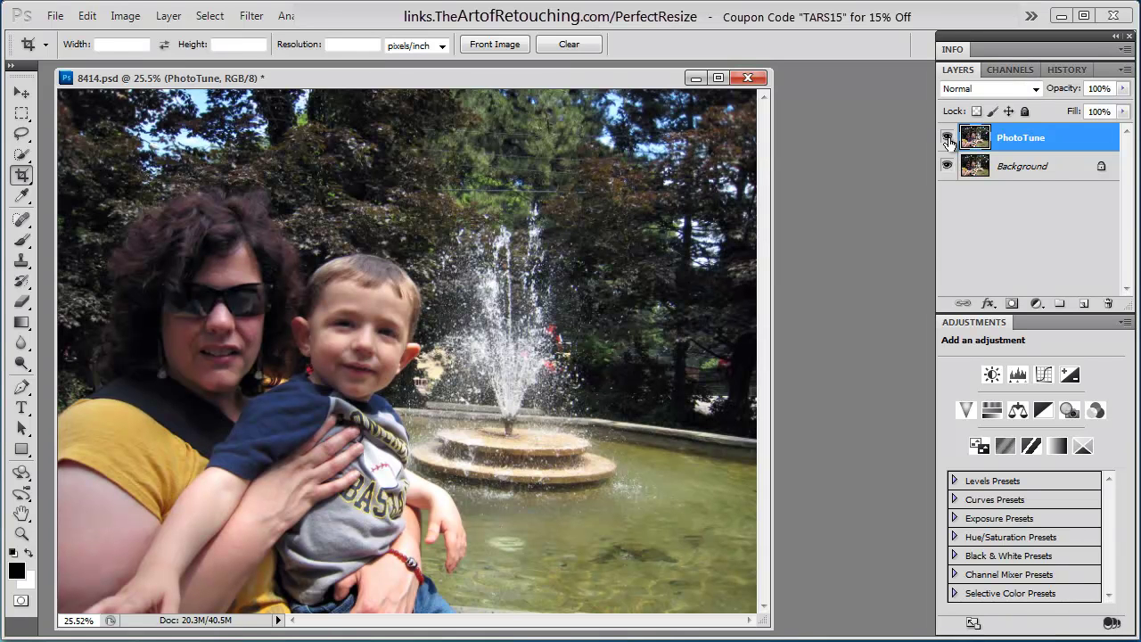
left_click(947, 138)
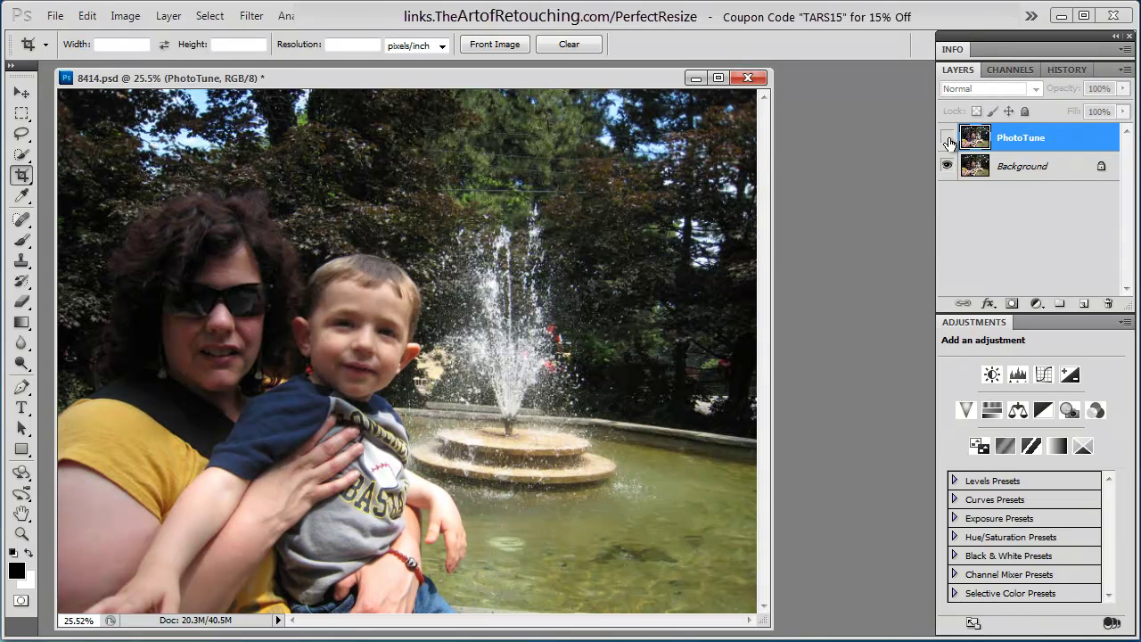
left_click(949, 140)
left_click(949, 140)
left_click(949, 140)
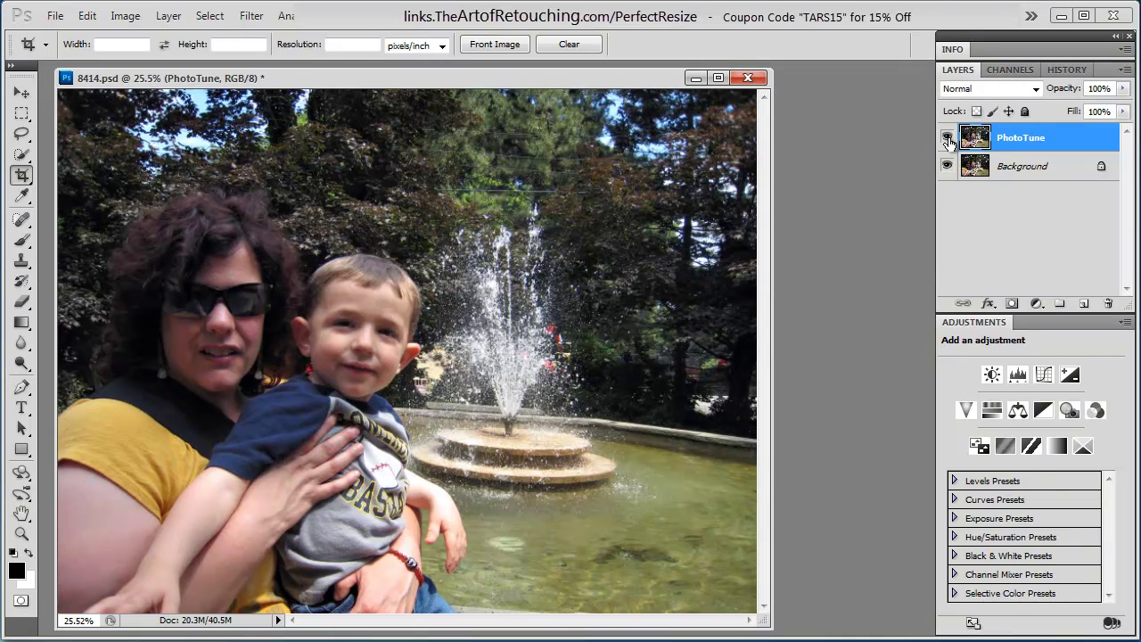
left_click(949, 140)
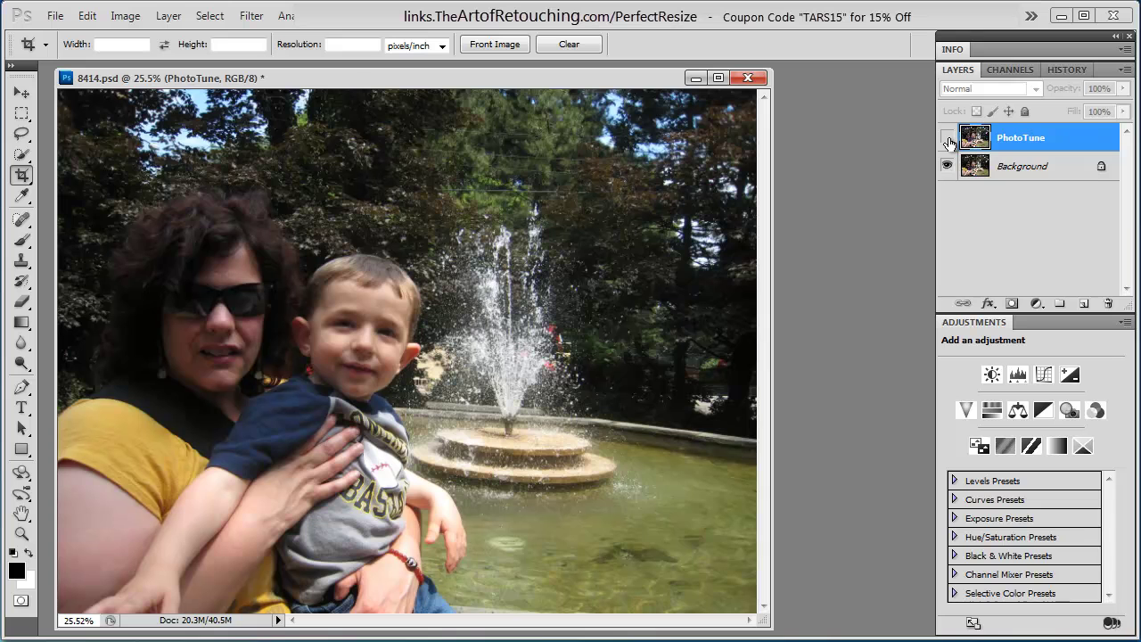
left_click(949, 140)
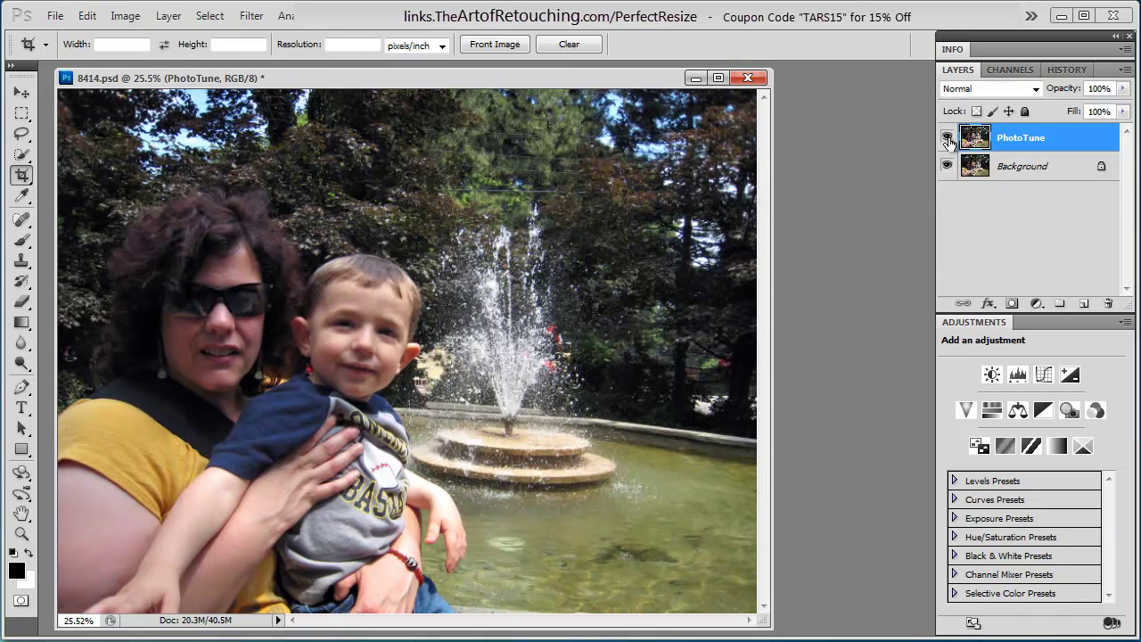